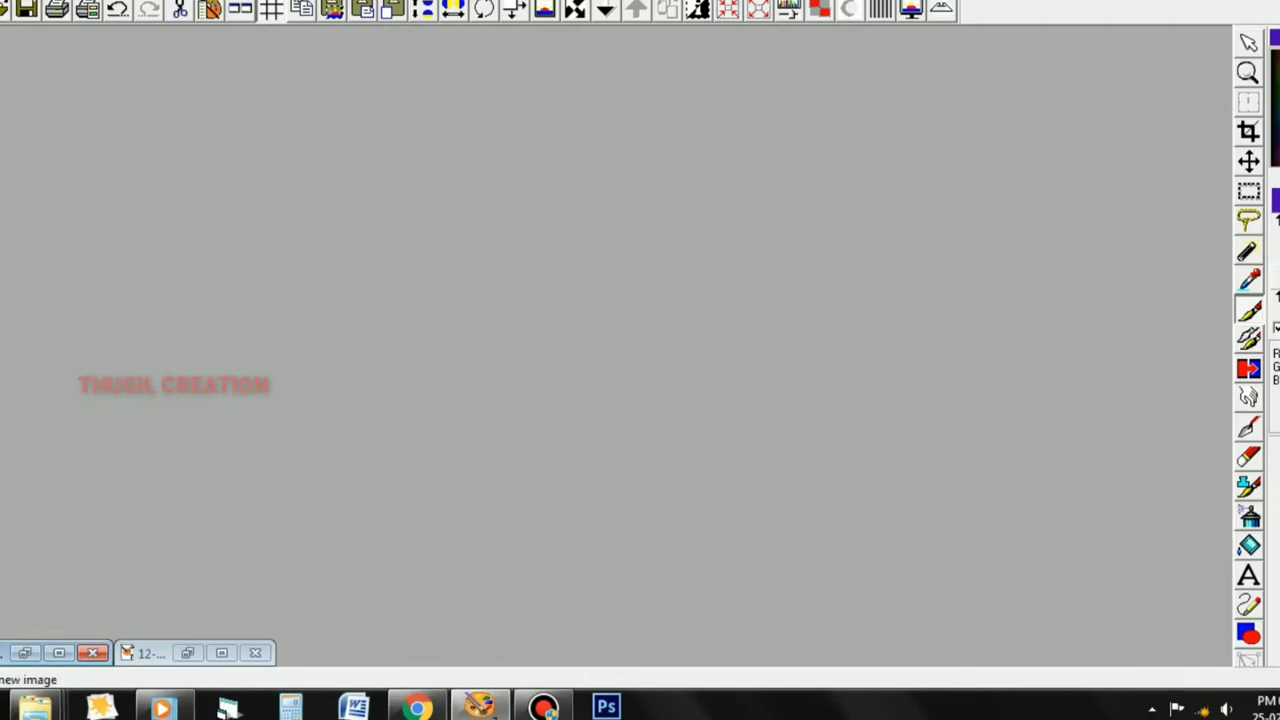
# Create a new 8 x 8 pixel image
pyautogui.hotkey('ctrl', 'n')
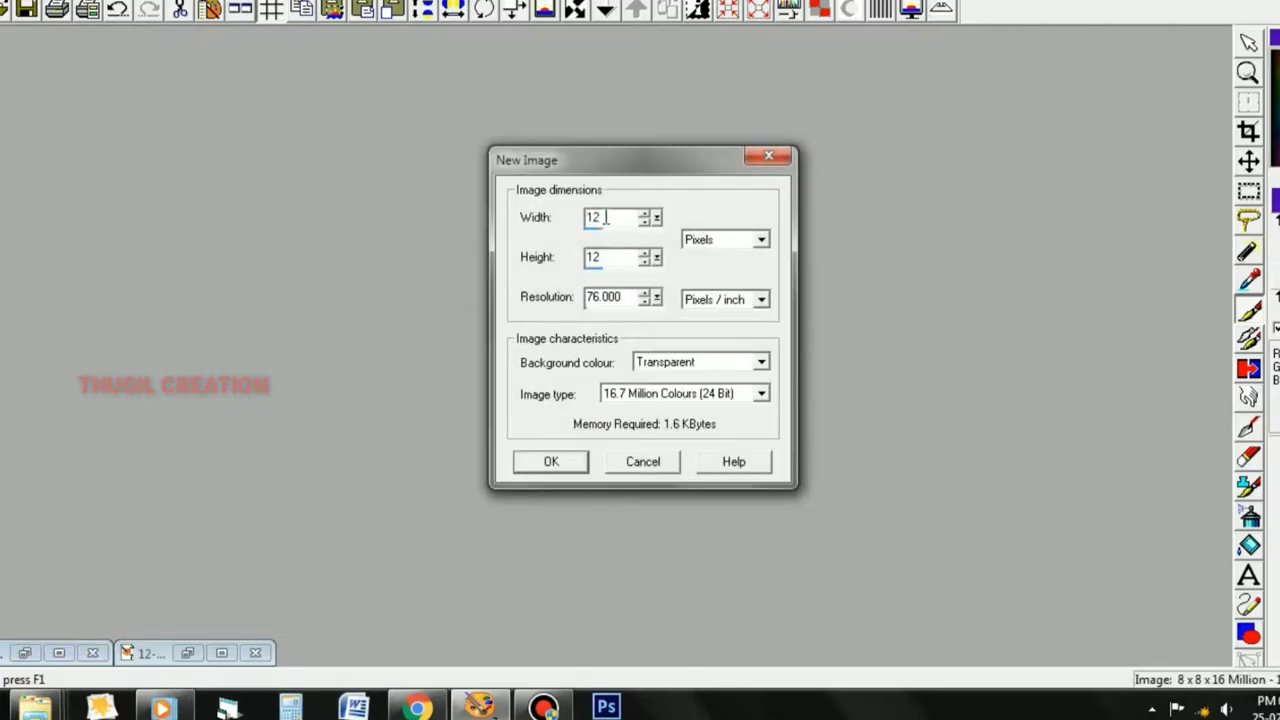
pyautogui.moveTo(613, 217); pyautogui.dragTo(582, 218)
pyautogui.write('8')
pyautogui.press('Tab')
pyautogui.write('8')
pyautogui.press('Return')
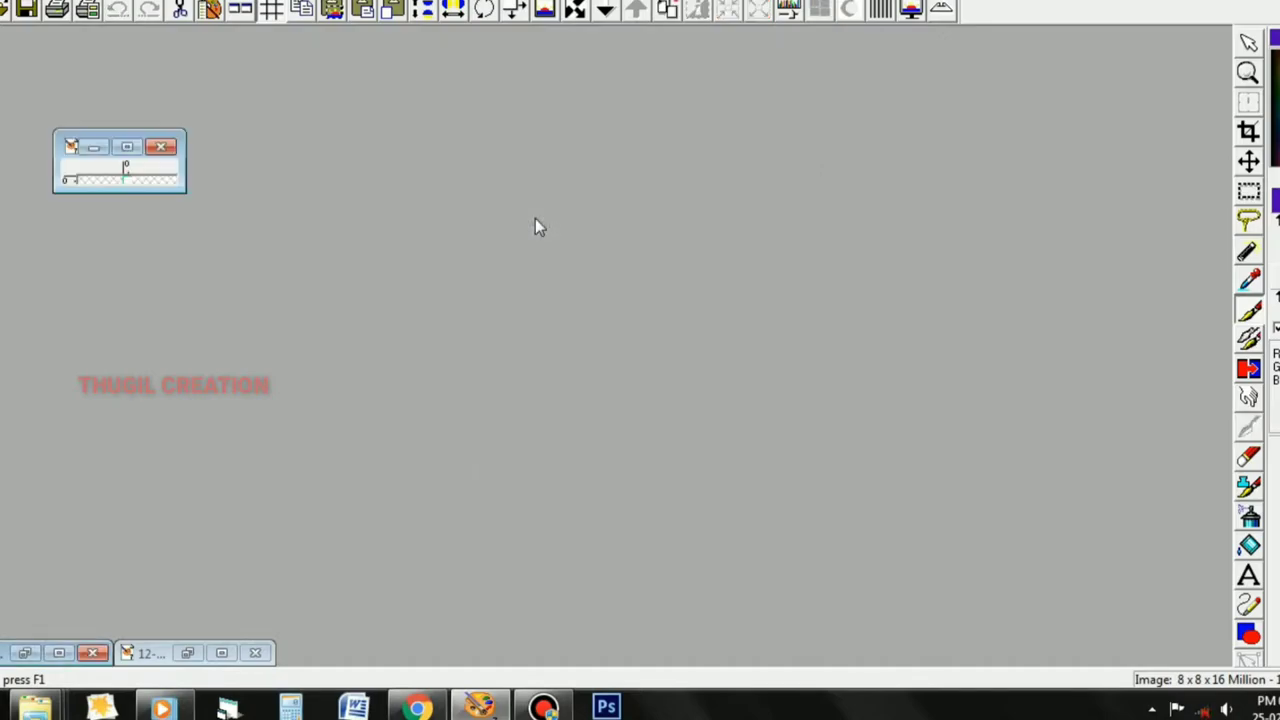
# Maximize the image window and zoom in on the 8 x 8 grid
pyautogui.click(126, 147)
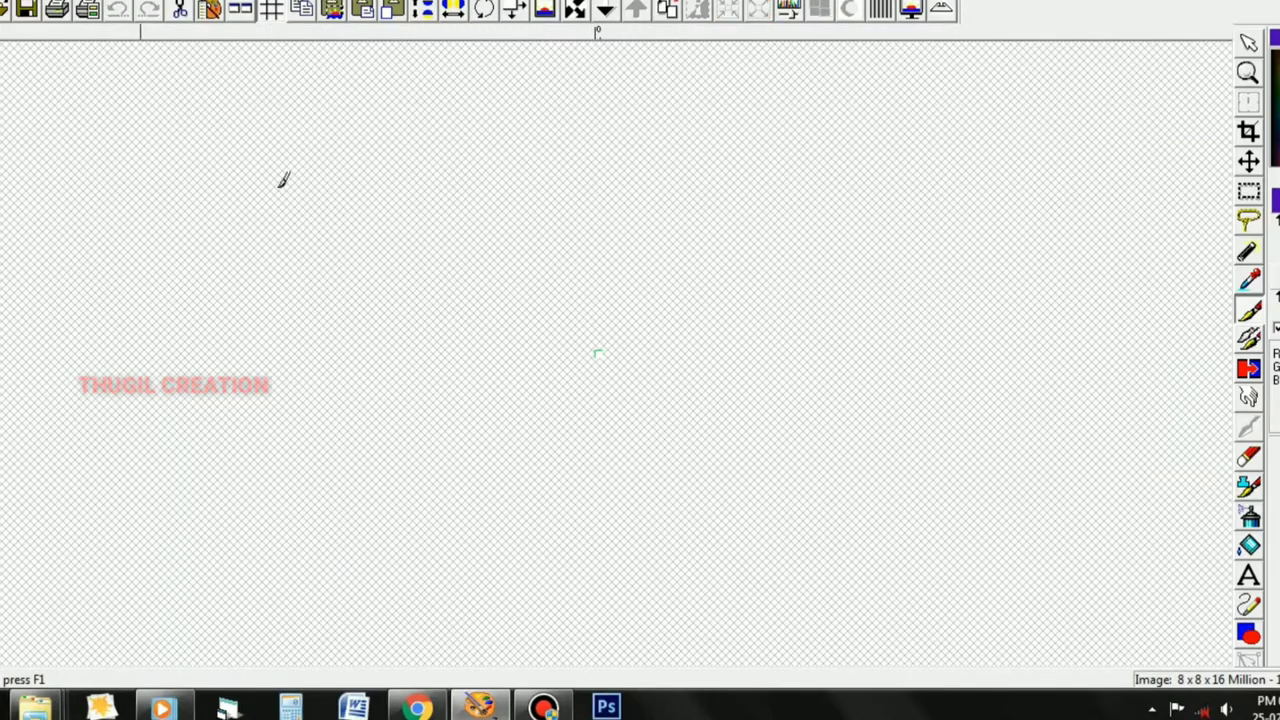
pyautogui.scroll(2, 597, 331)
pyautogui.scroll(2, 600, 331)
pyautogui.scroll(1, 600, 331)
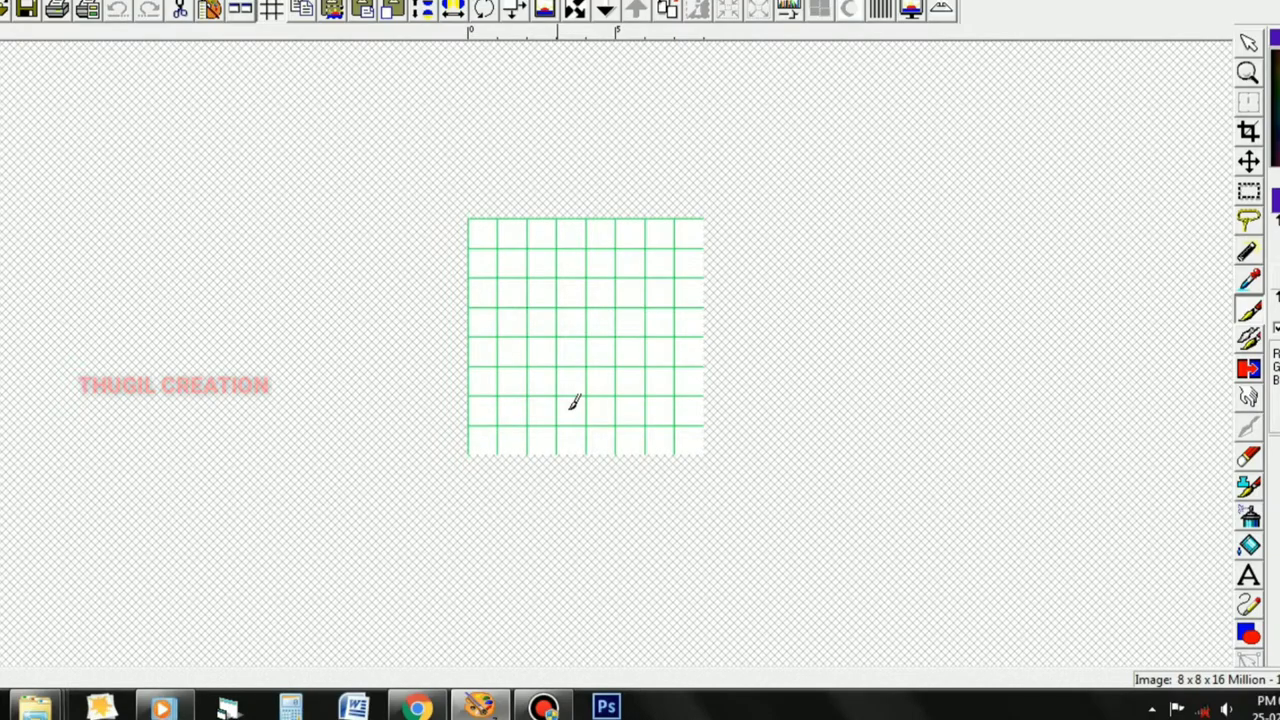
# Paint a purple diagonal from the bottom-left to the top-right corner
pyautogui.click(488, 437)
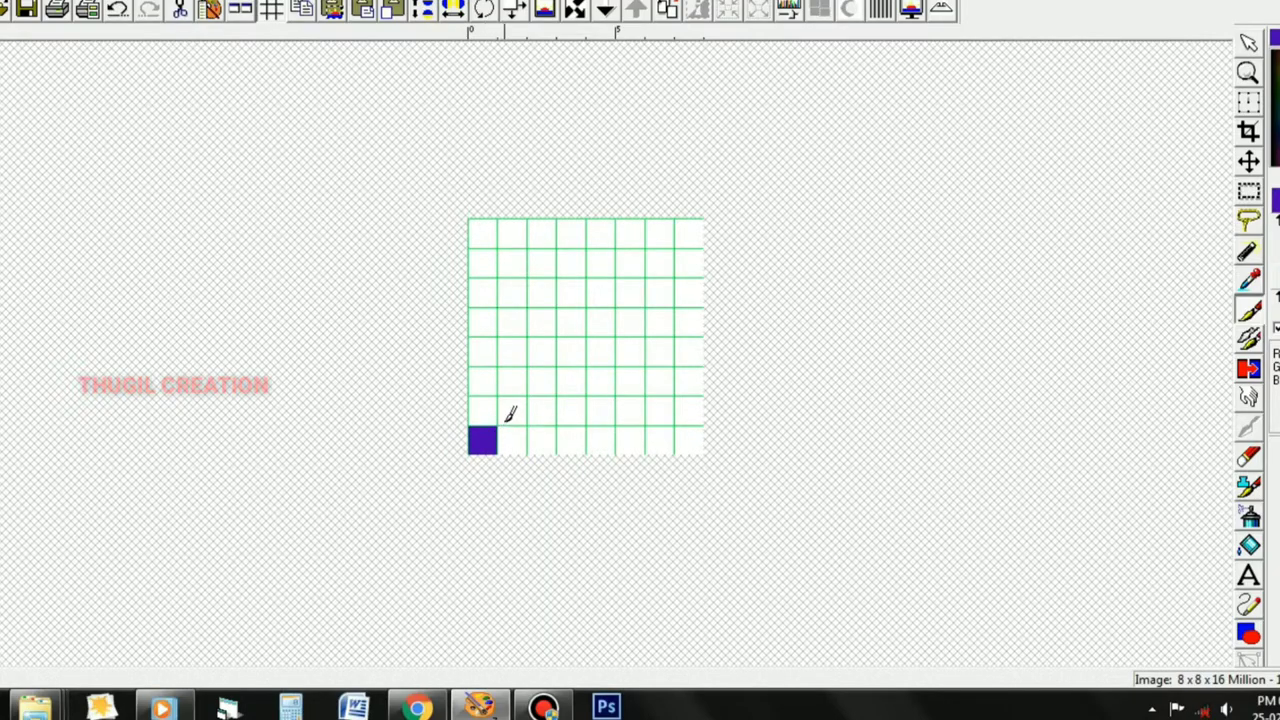
pyautogui.click(510, 411)
pyautogui.click(541, 381)
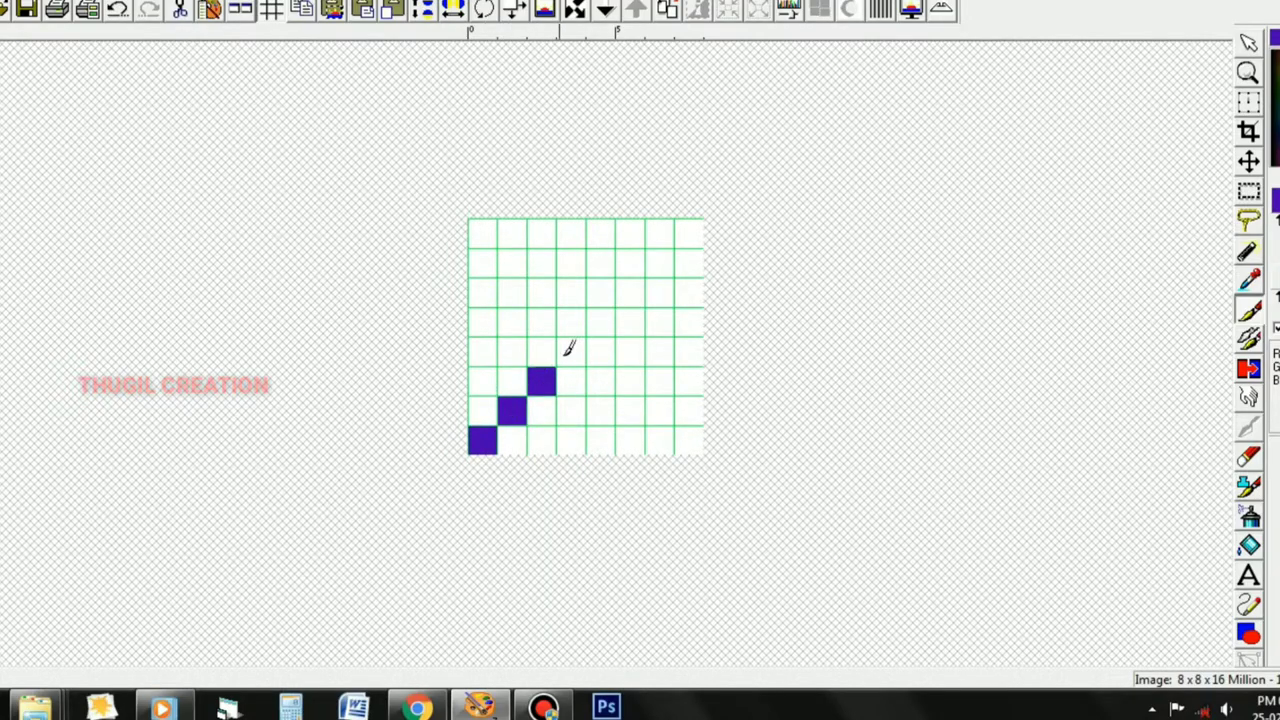
pyautogui.click(570, 351)
pyautogui.click(600, 321)
pyautogui.click(629, 292)
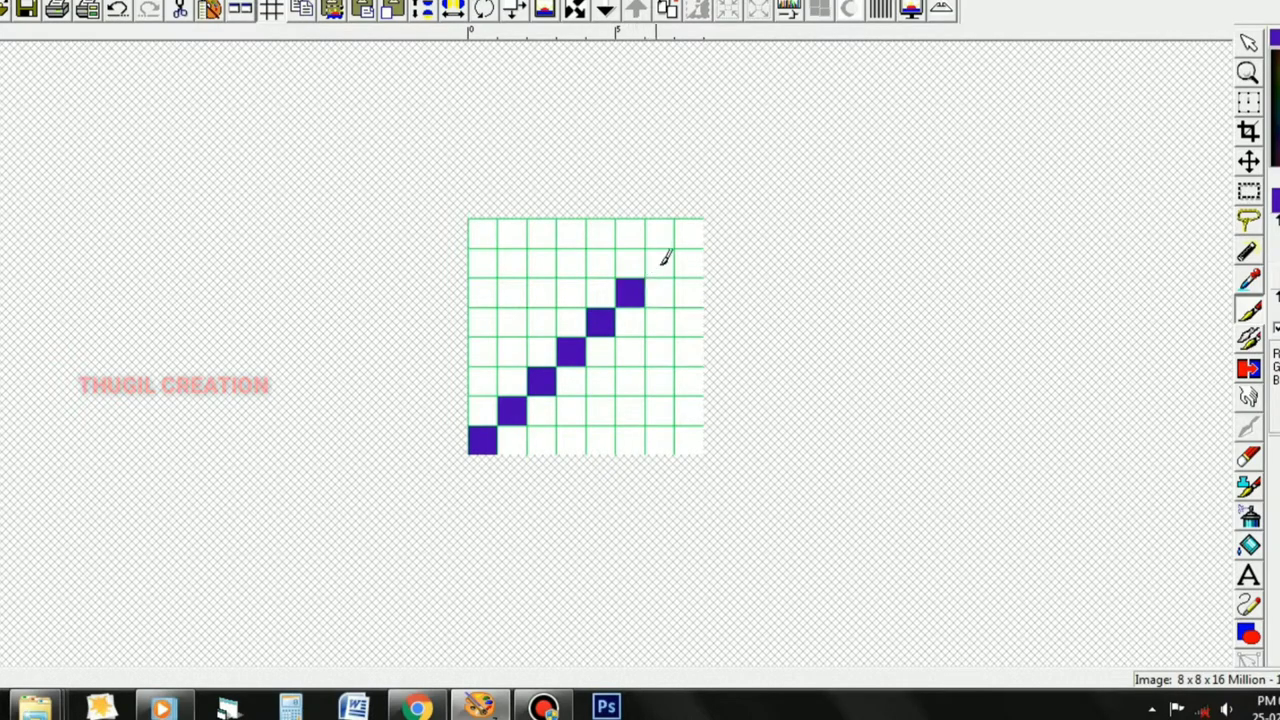
pyautogui.click(659, 262)
pyautogui.click(688, 233)
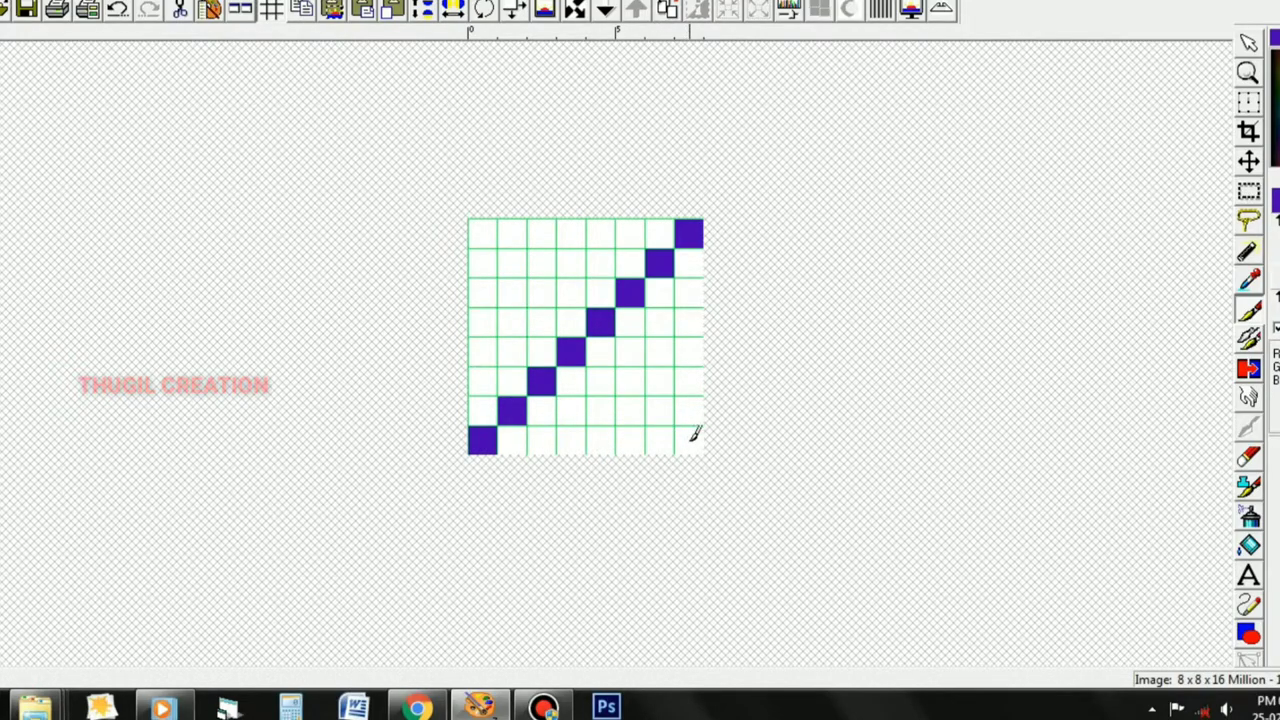
# Paint the crossing purple diagonal from the bottom row to the top-left, completing the X
pyautogui.click(660, 438)
pyautogui.click(632, 405)
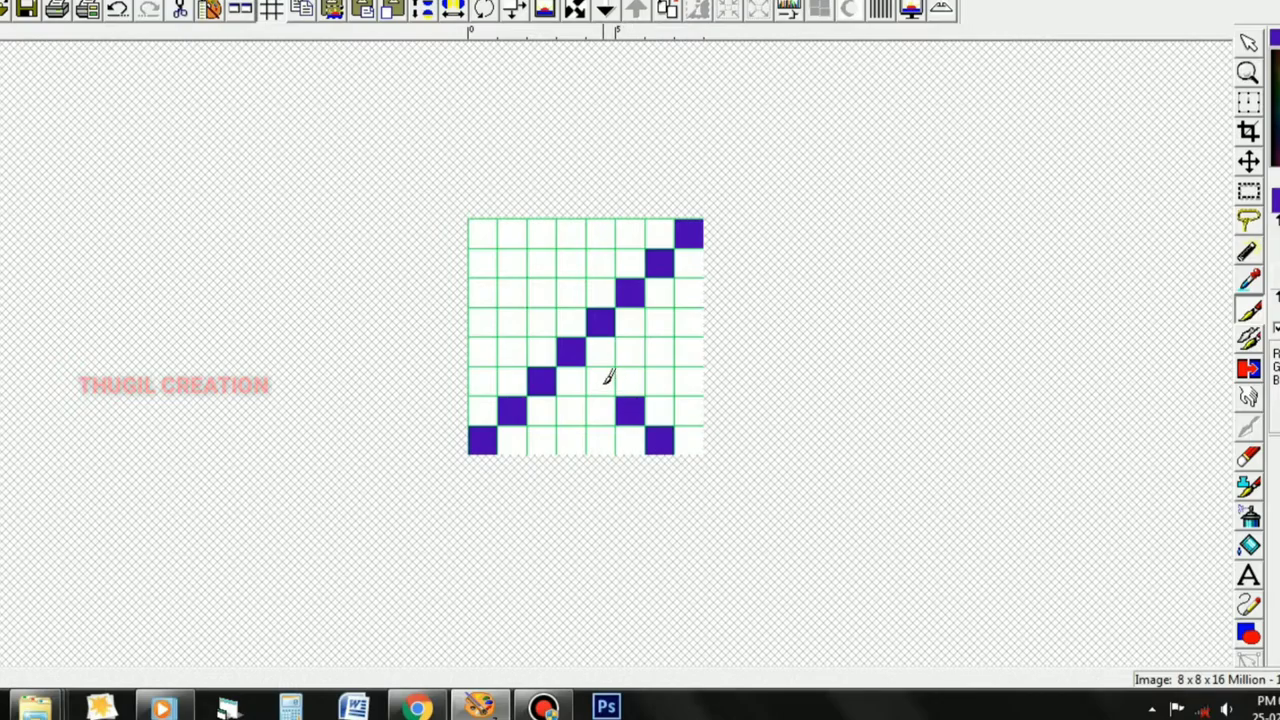
pyautogui.click(606, 374)
pyautogui.click(532, 320)
pyautogui.click(516, 290)
pyautogui.click(492, 262)
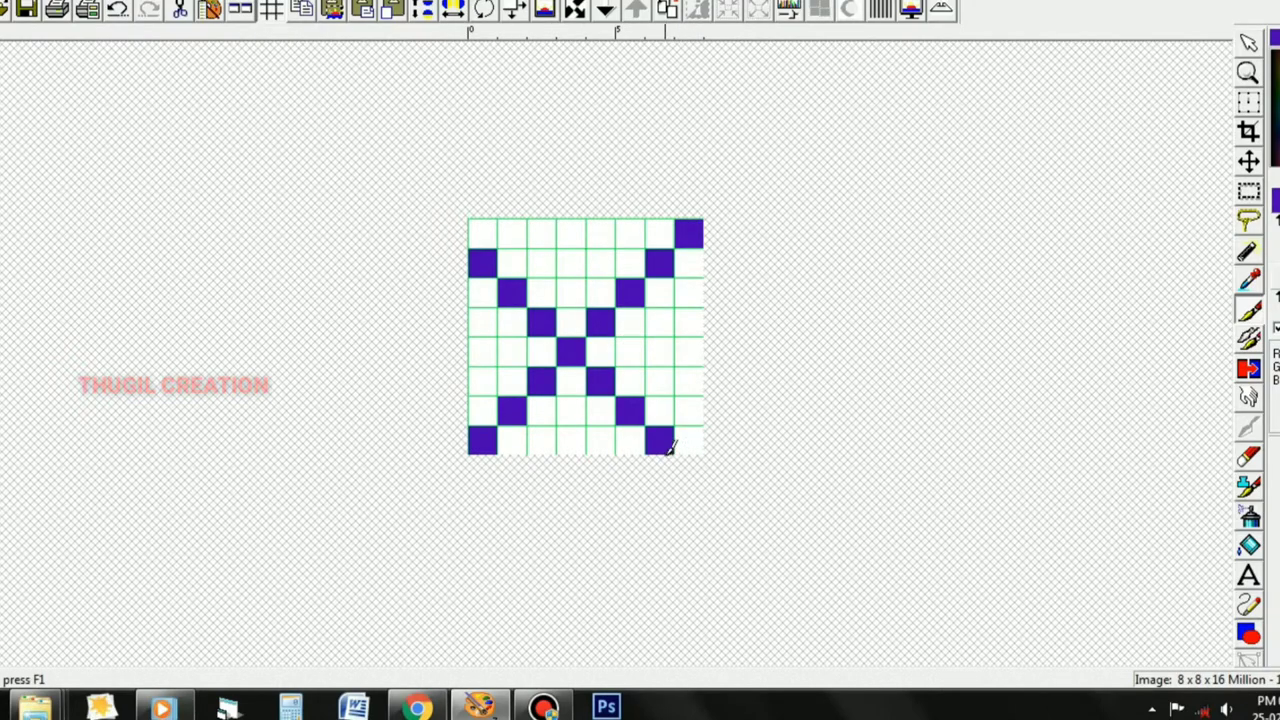
# Paint a purple diagonal parallel to the X, from the right edge up to the top-left
pyautogui.click(690, 408)
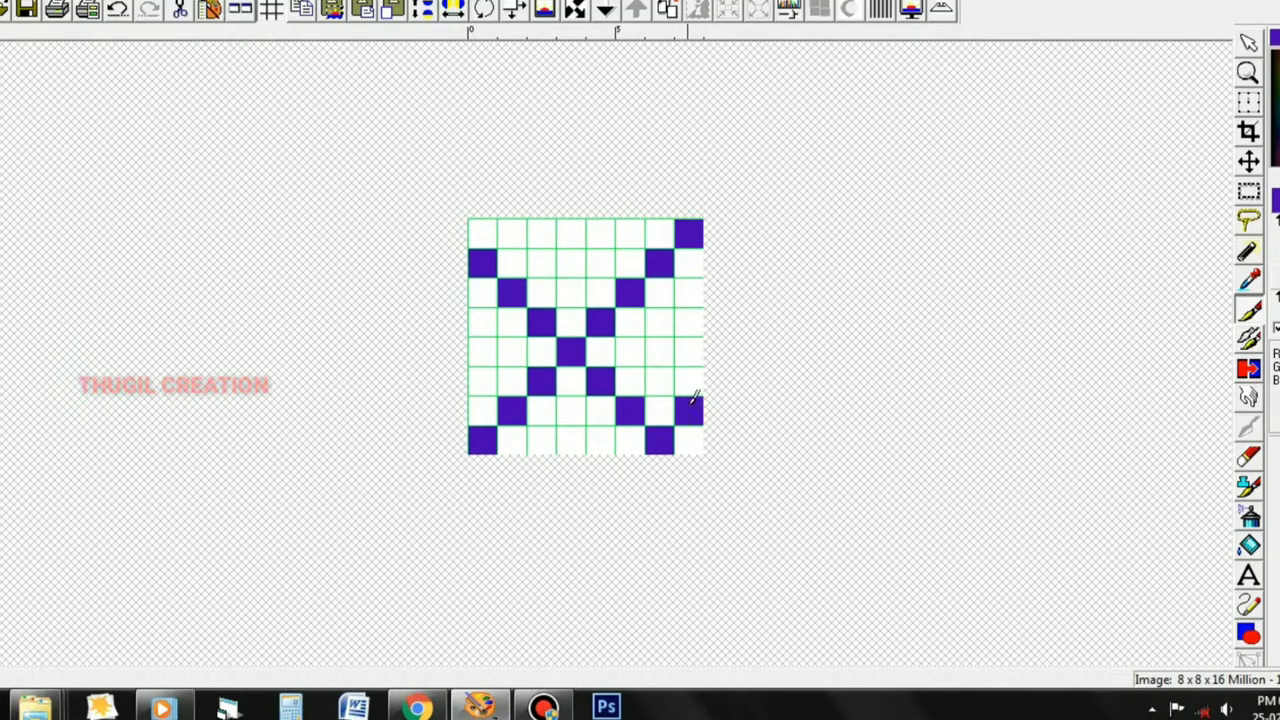
pyautogui.click(668, 378)
pyautogui.click(632, 345)
pyautogui.click(573, 290)
pyautogui.click(546, 258)
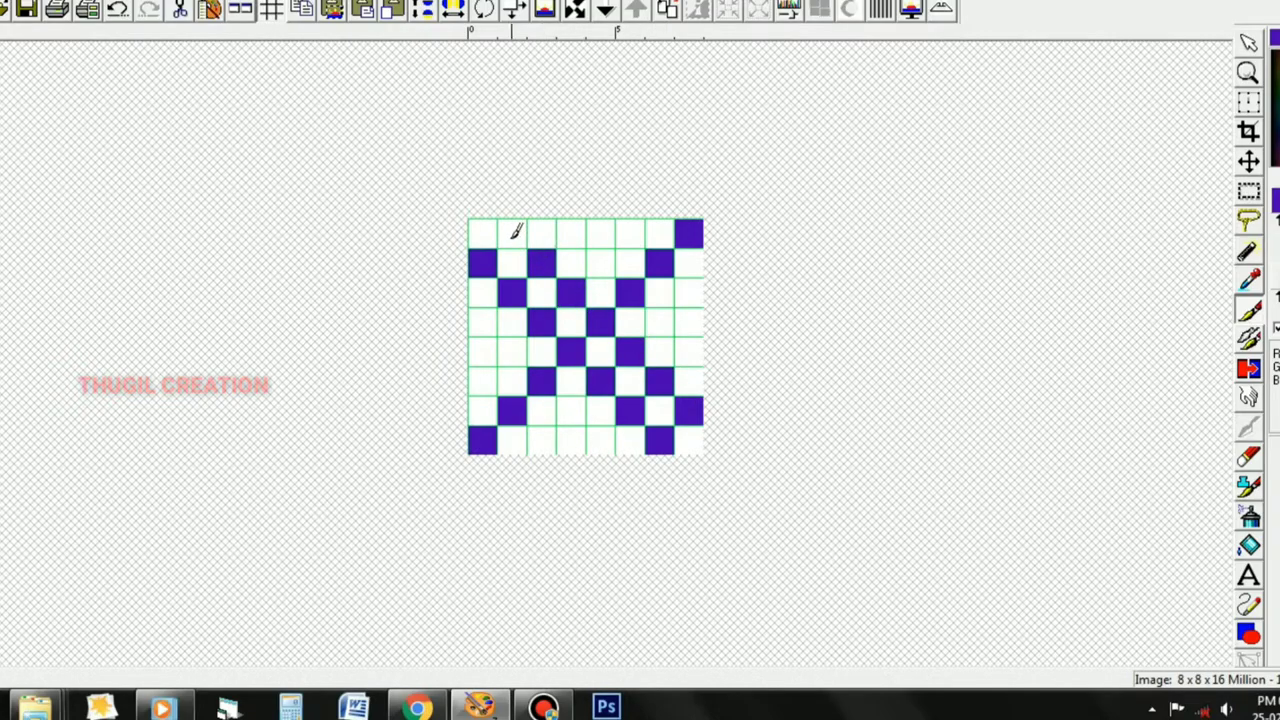
pyautogui.click(514, 232)
# Paint yellow motif cells at the left edge, two in the bottom row and one in the top row
pyautogui.click(487, 320)
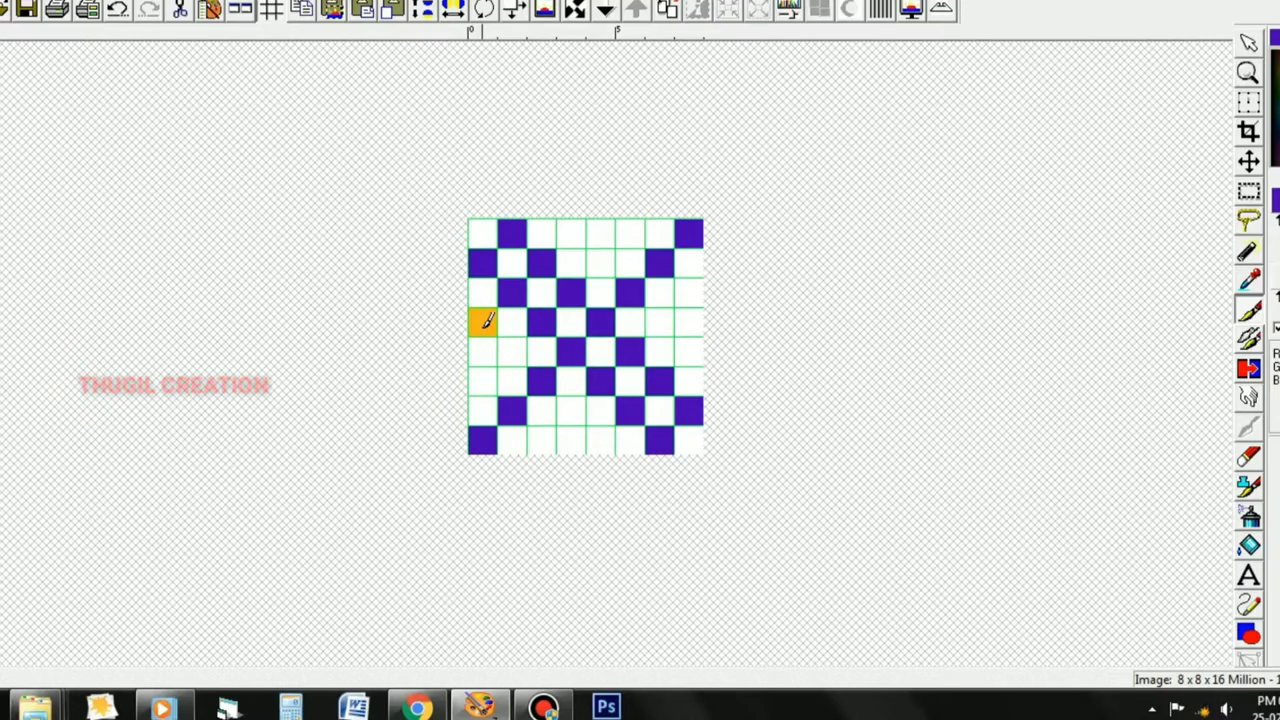
pyautogui.click(513, 317)
pyautogui.click(513, 346)
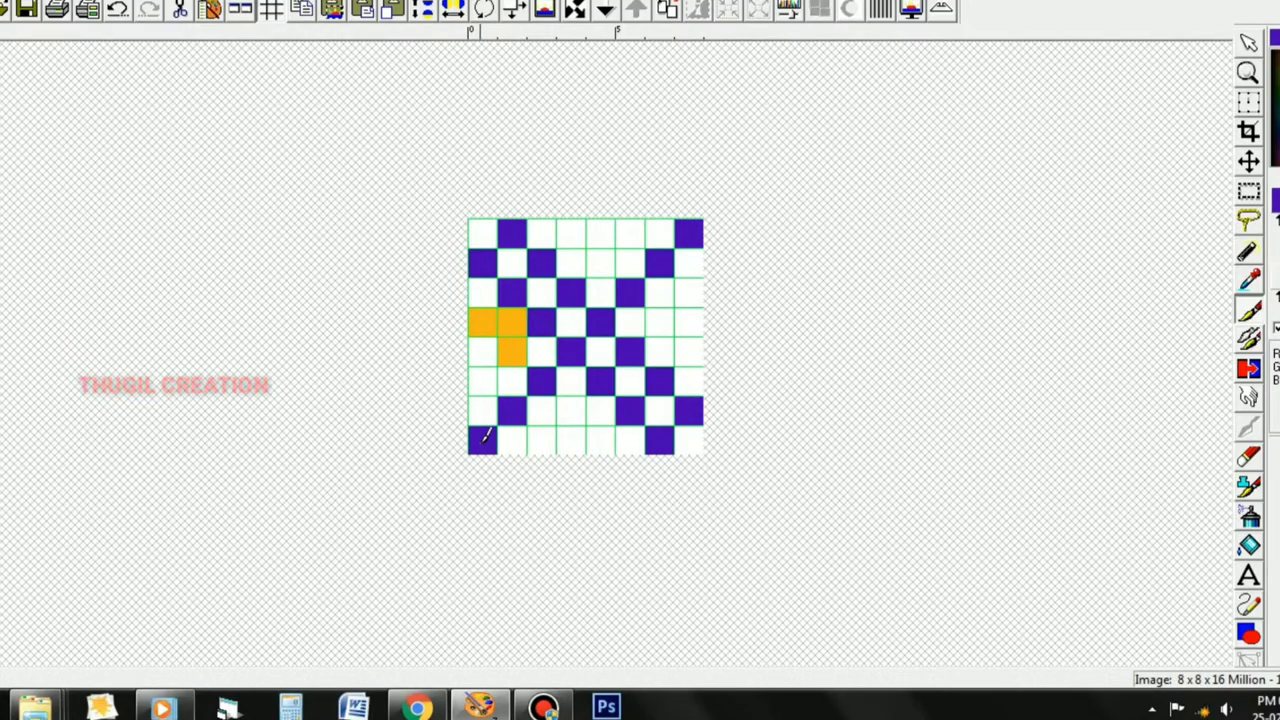
pyautogui.click(512, 320)
pyautogui.click(503, 330)
pyautogui.click(609, 438)
pyautogui.click(632, 436)
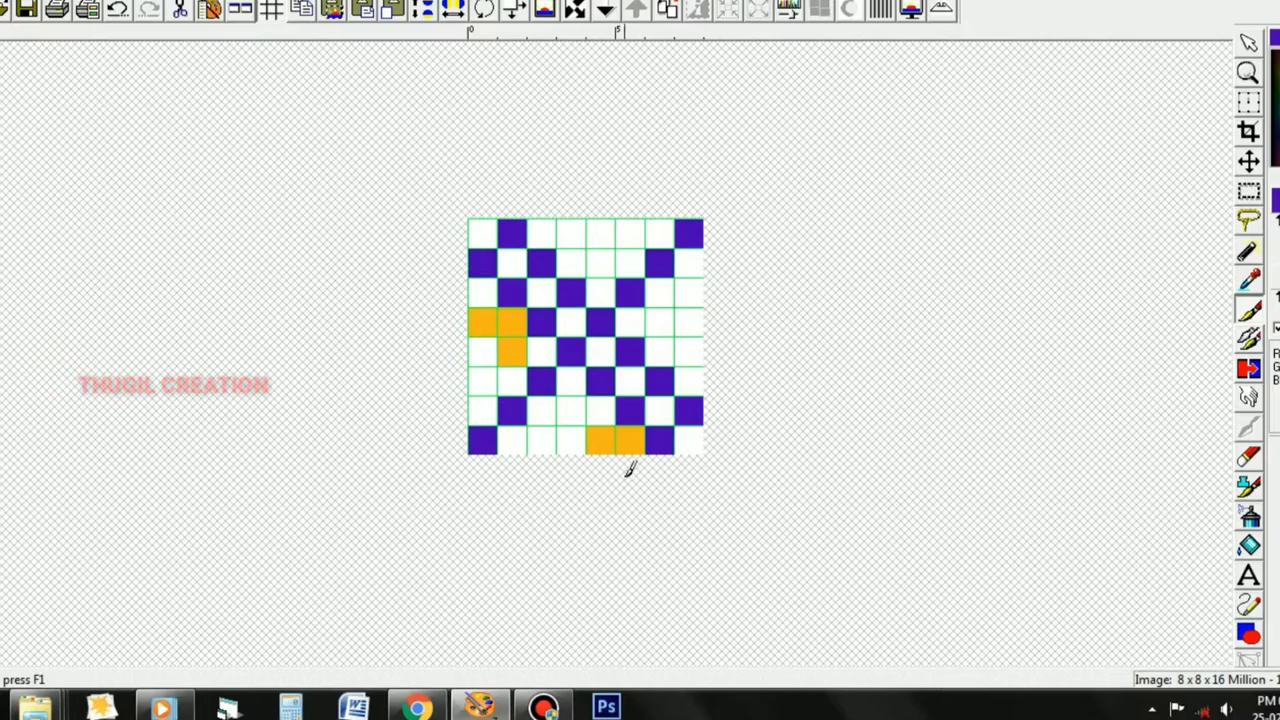
pyautogui.click(631, 230)
# Add two more yellow top-row cells and one yellow bottom-row cell
pyautogui.click(575, 230)
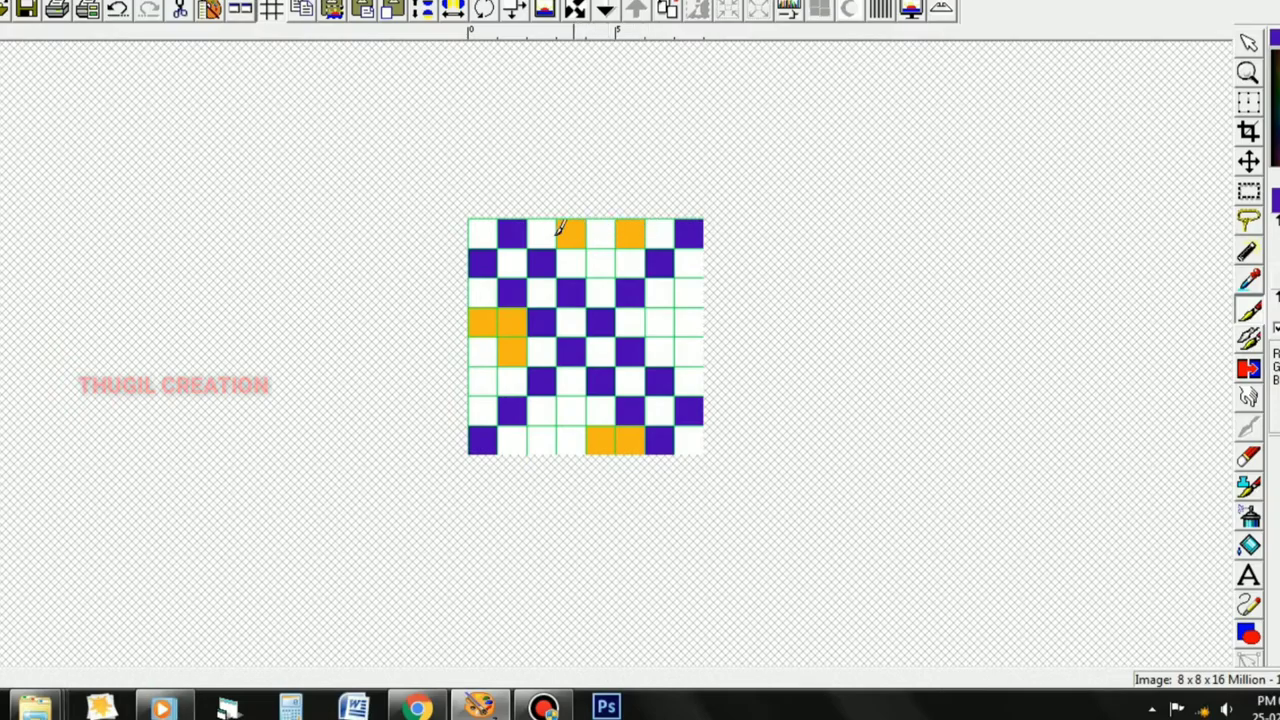
pyautogui.click(549, 228)
pyautogui.click(538, 438)
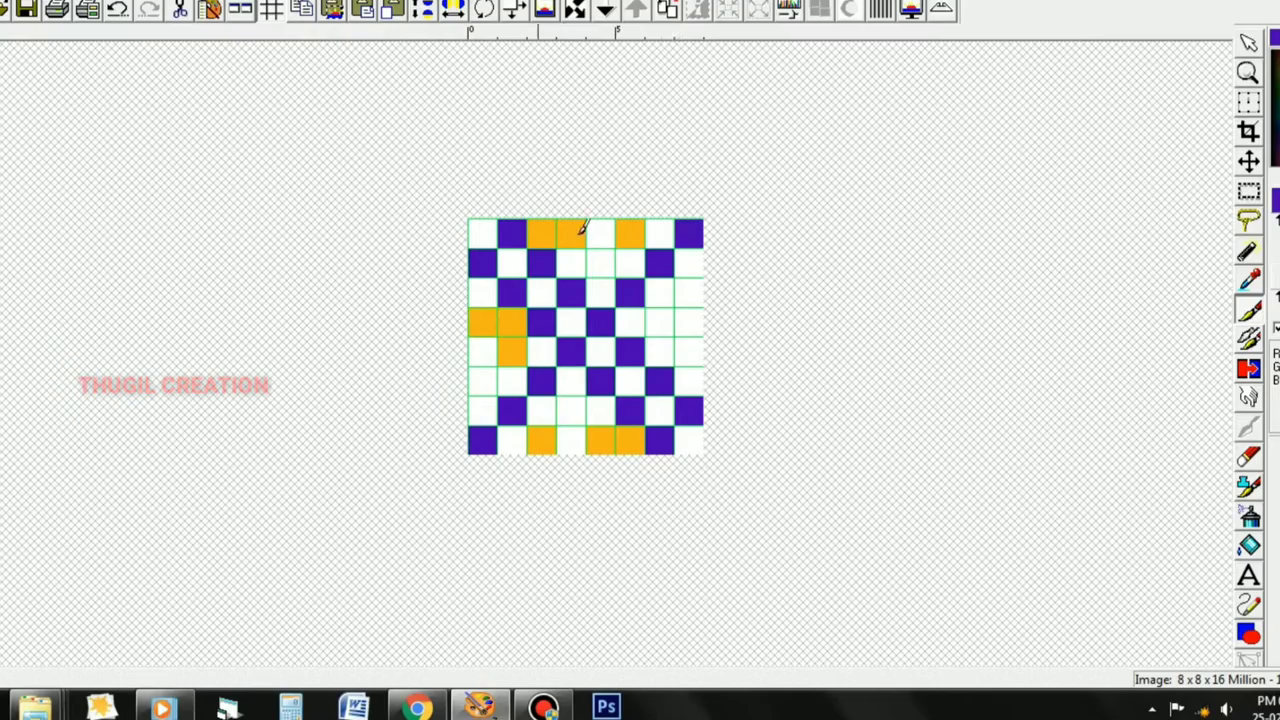
pyautogui.press('F1')
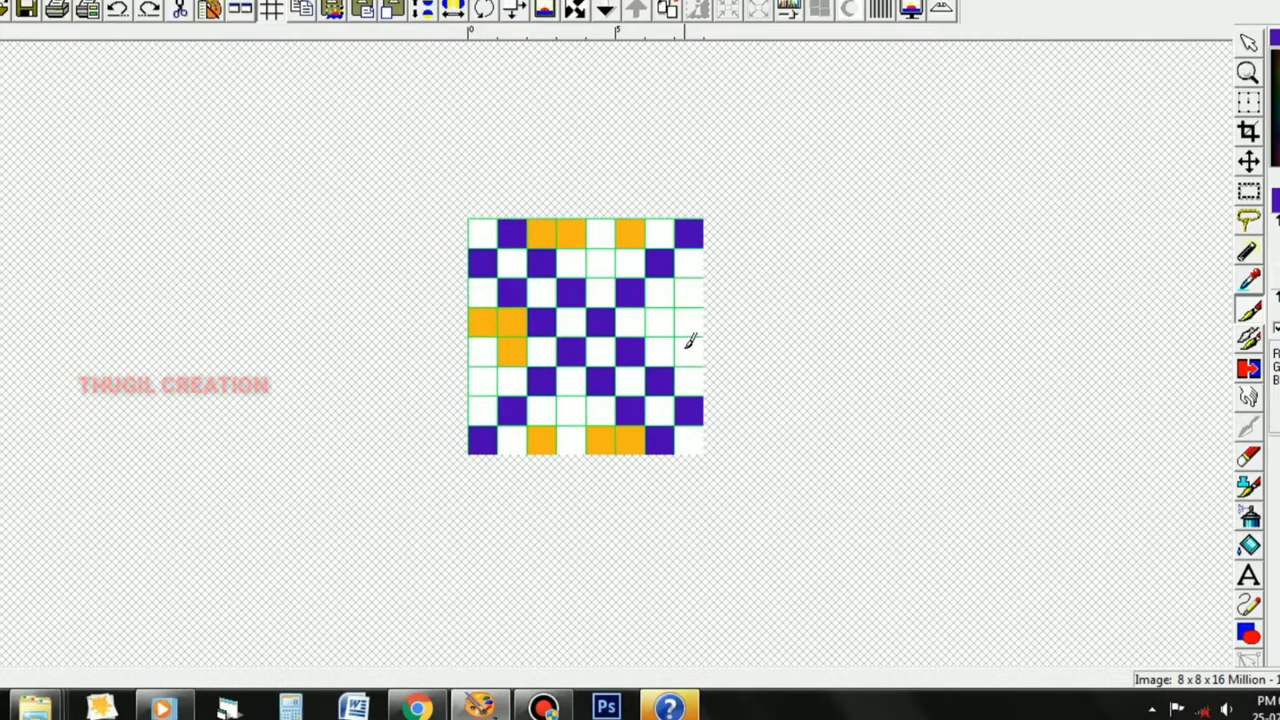
# Add yellow cells on the right and left sides, then recolour all yellow pixels purple
pyautogui.click(689, 340)
pyautogui.click(666, 342)
pyautogui.click(663, 320)
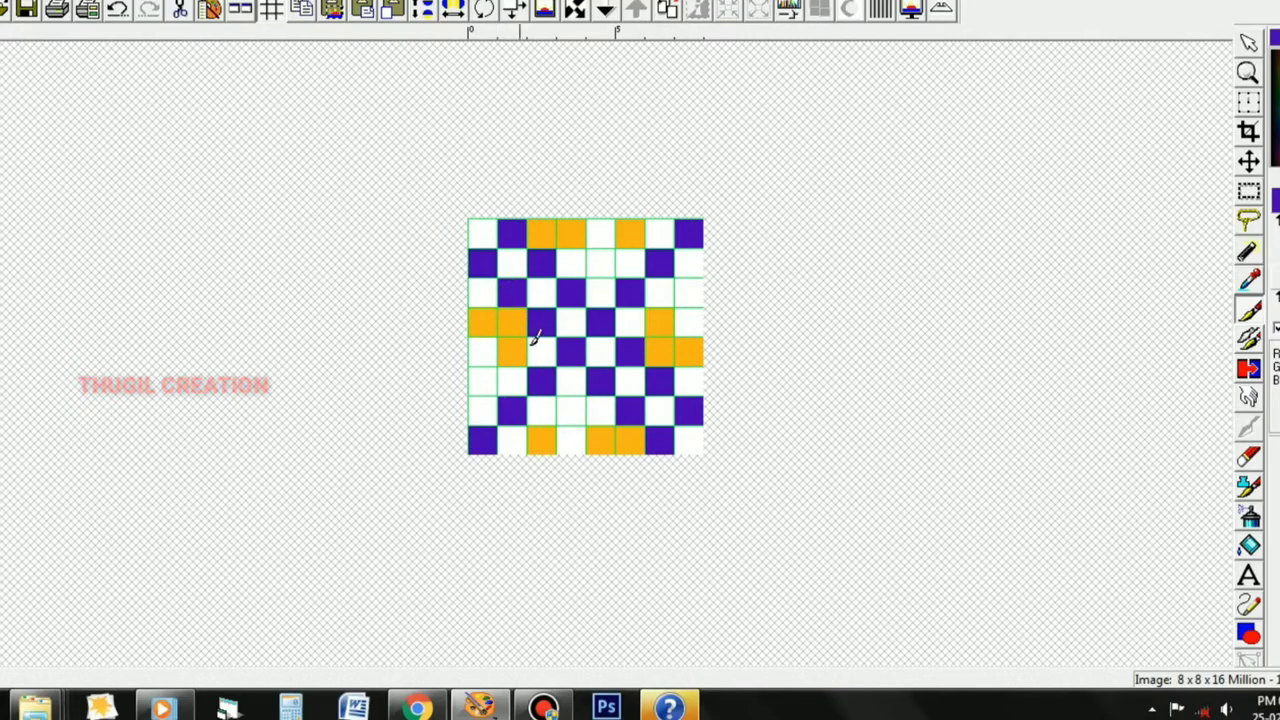
pyautogui.click(508, 322)
pyautogui.click(670, 340)
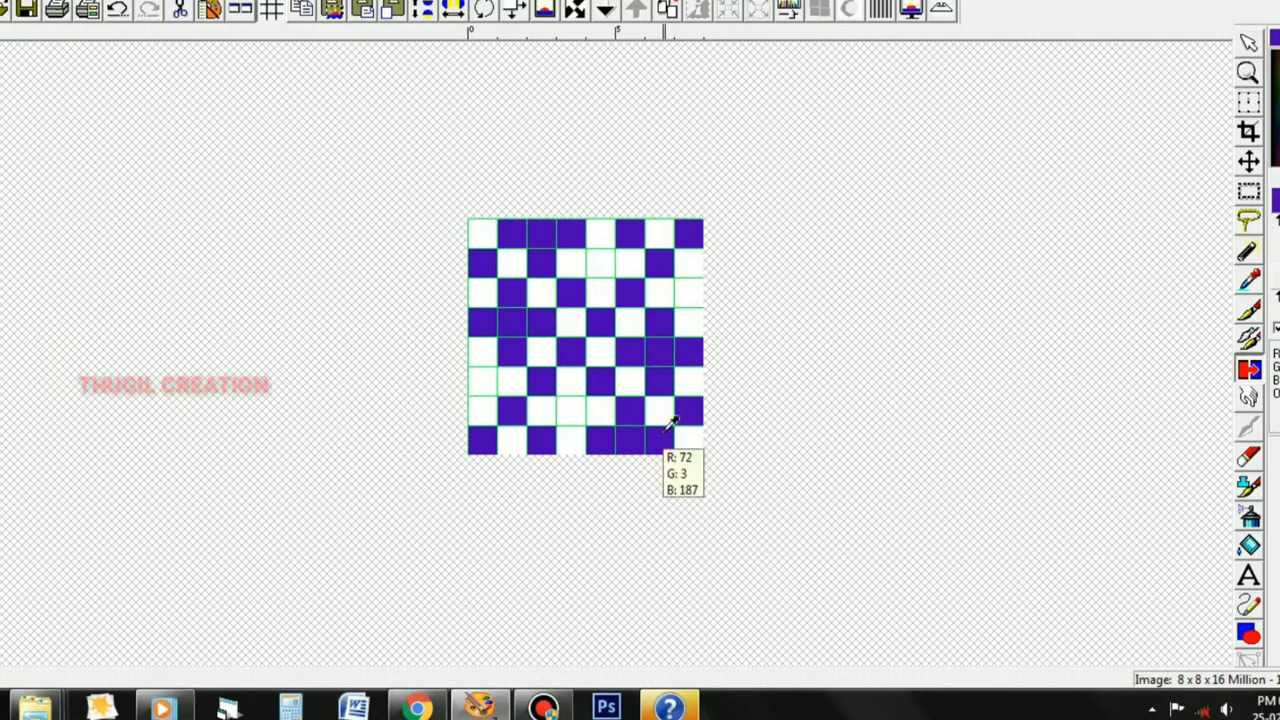
# Select the whole image, set Image5 as the fill pattern, and bring up Add Borders
pyautogui.hotkey('ctrl', 'a')
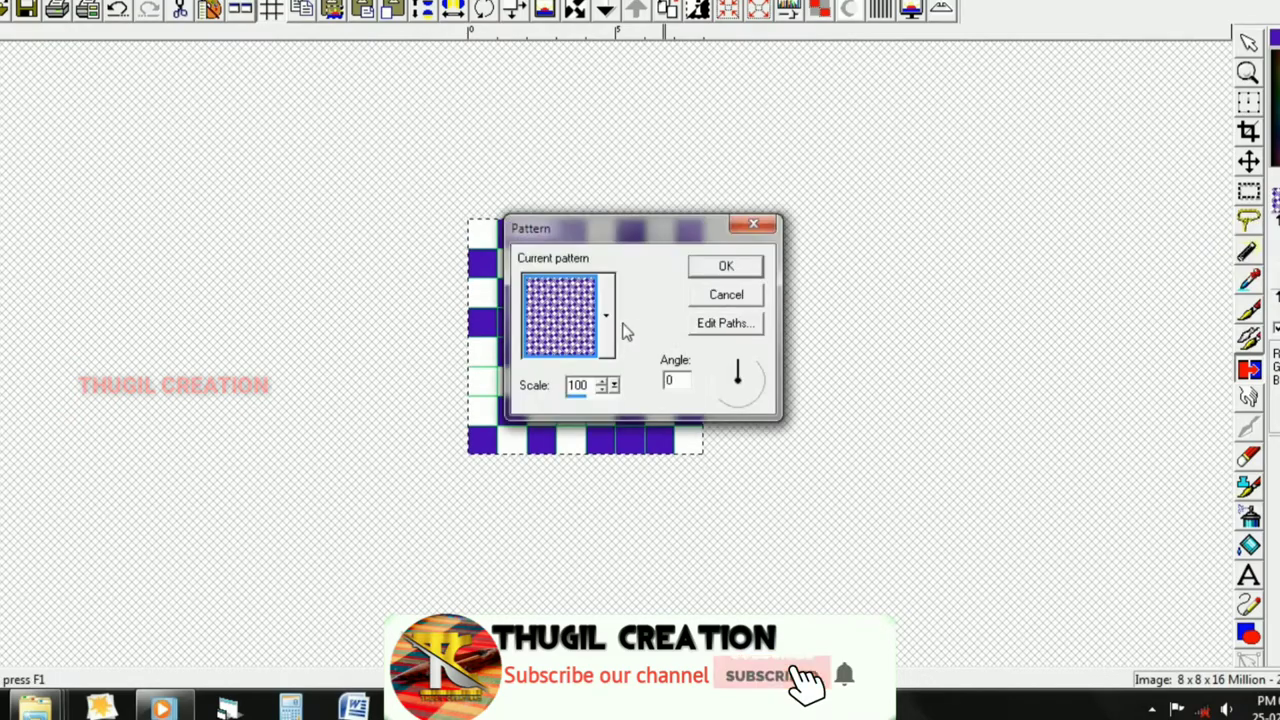
pyautogui.click(605, 315)
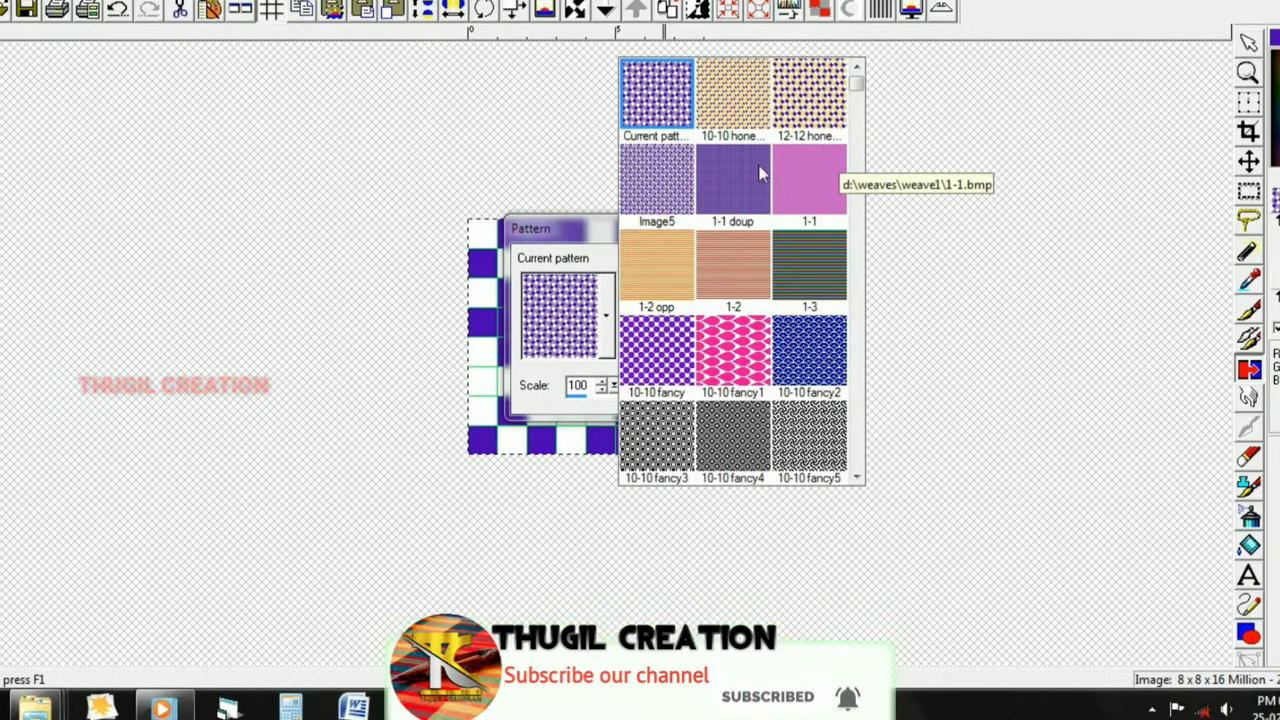
pyautogui.click(654, 190)
pyautogui.click(708, 275)
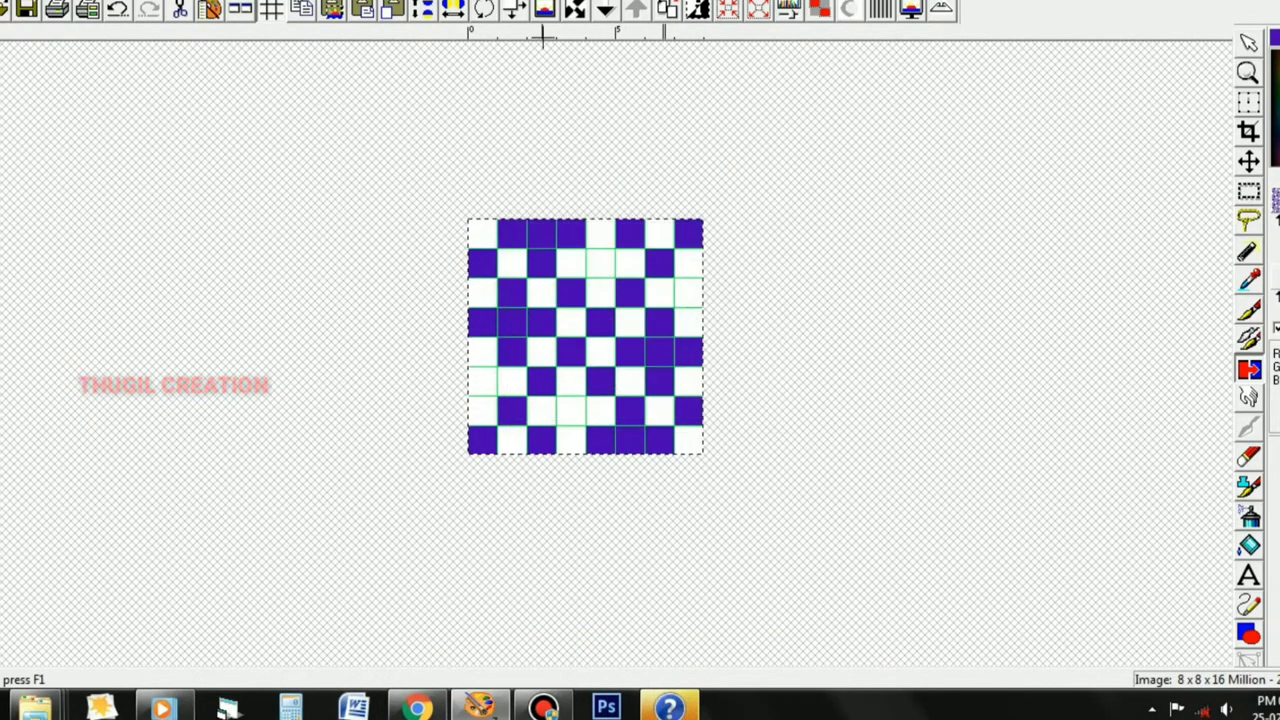
pyautogui.click(545, 10)
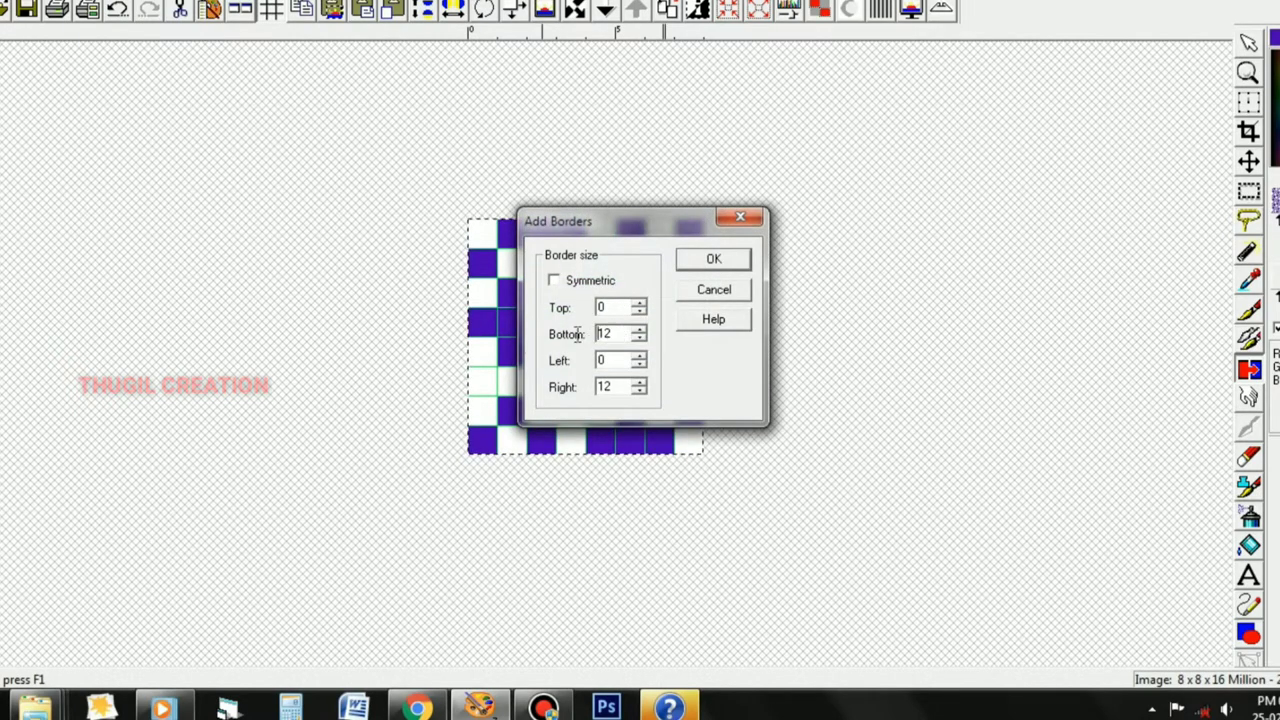
# Add 100-pixel bottom and right borders and pattern-fill them, then undo both
pyautogui.doubleClick(604, 335)
pyautogui.write('1')
pyautogui.press('Tab')
pyautogui.write('0')
pyautogui.press('Return')
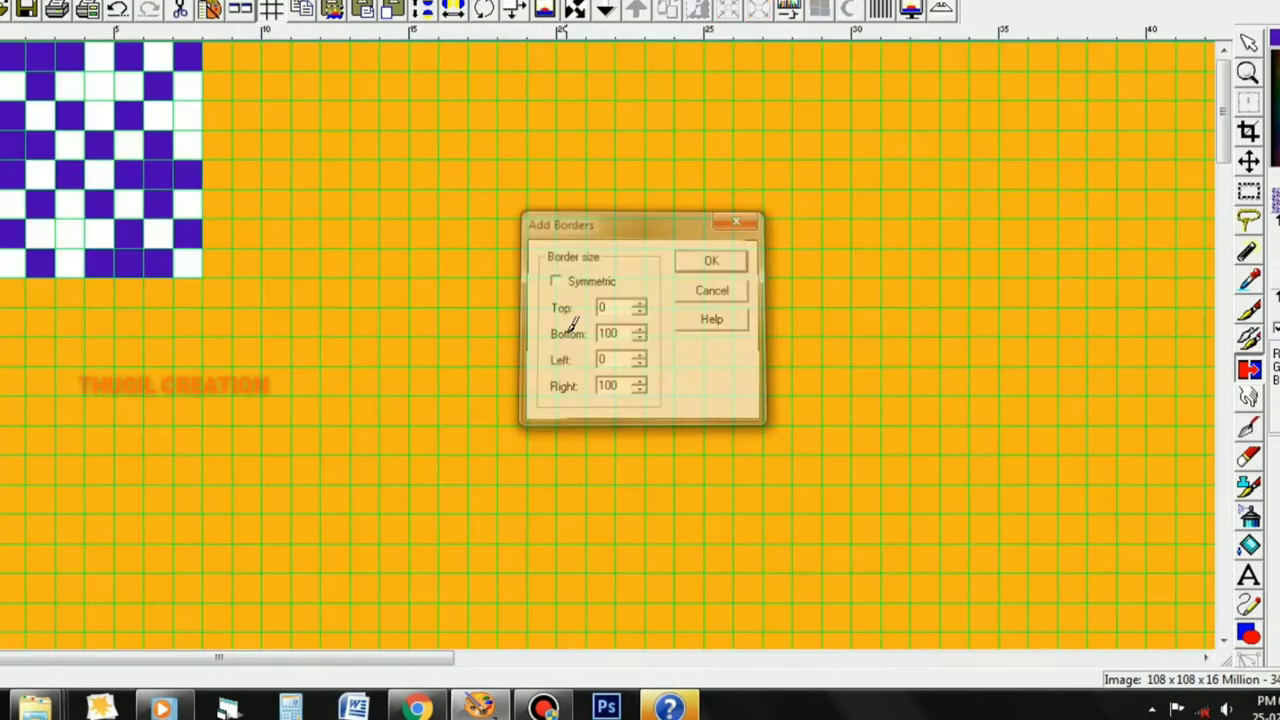
pyautogui.click(570, 292)
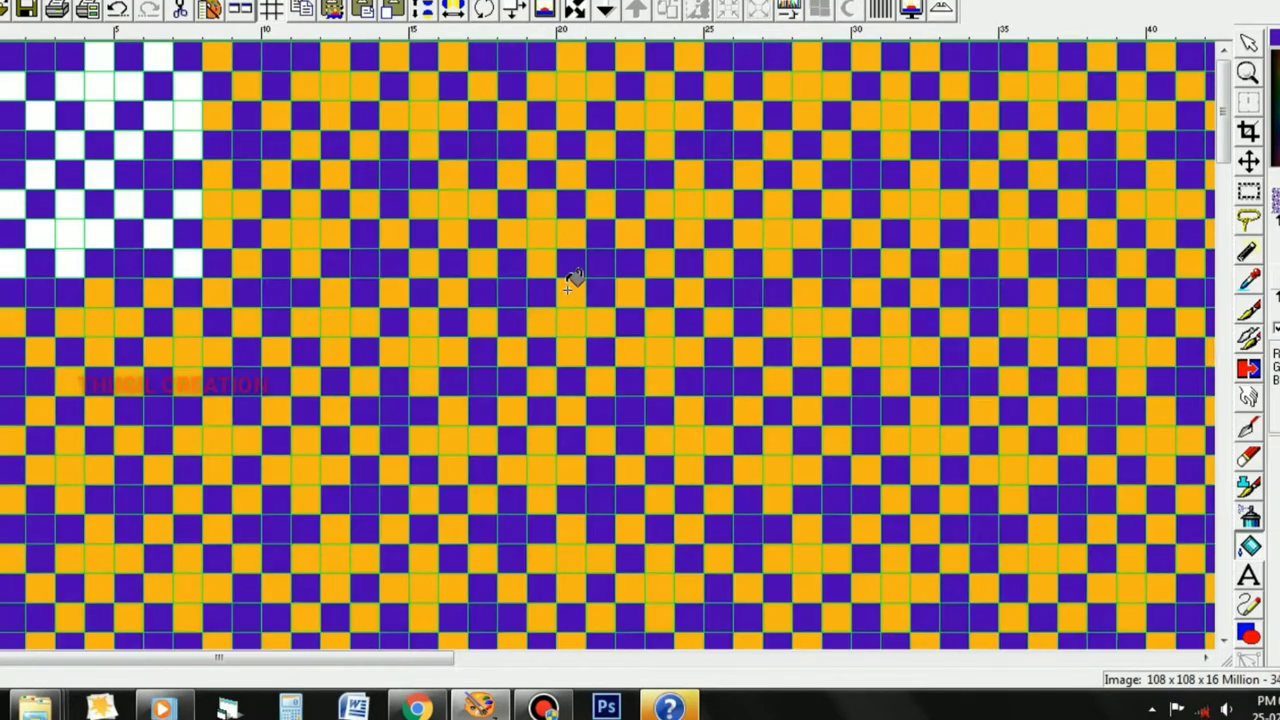
pyautogui.hotkey('ctrl', 'z')
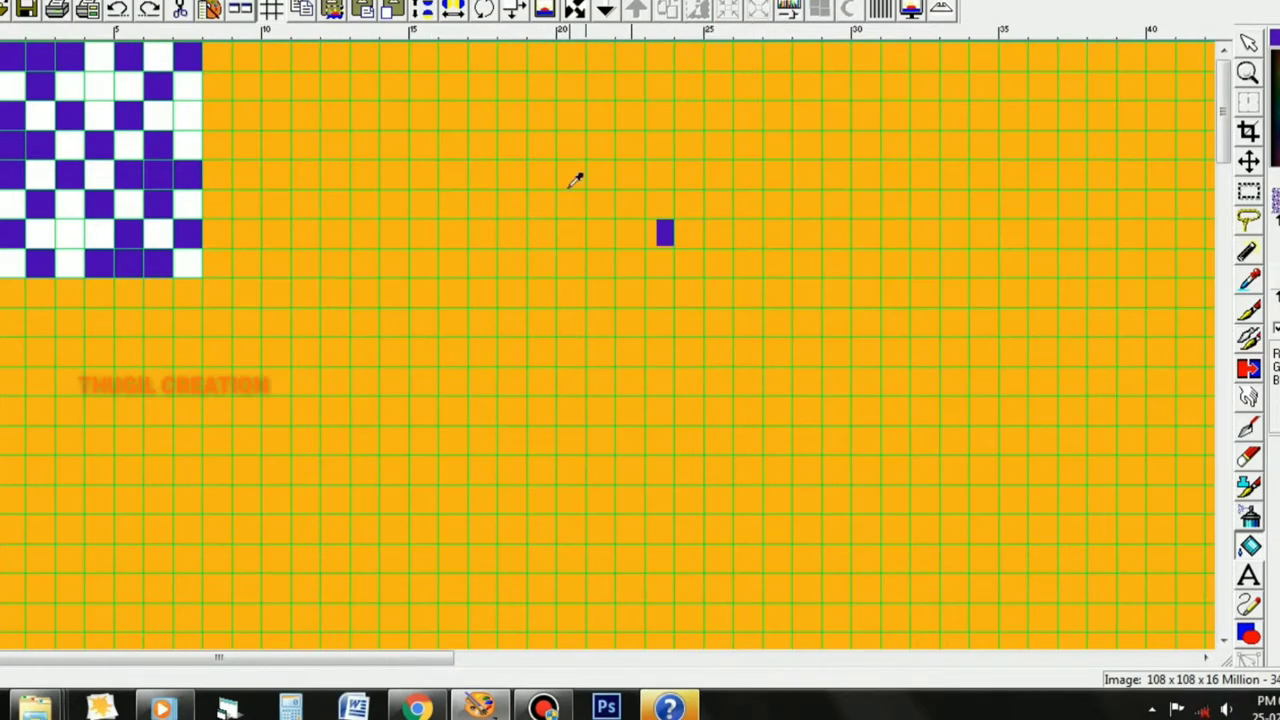
pyautogui.hotkey('ctrl', 'z')
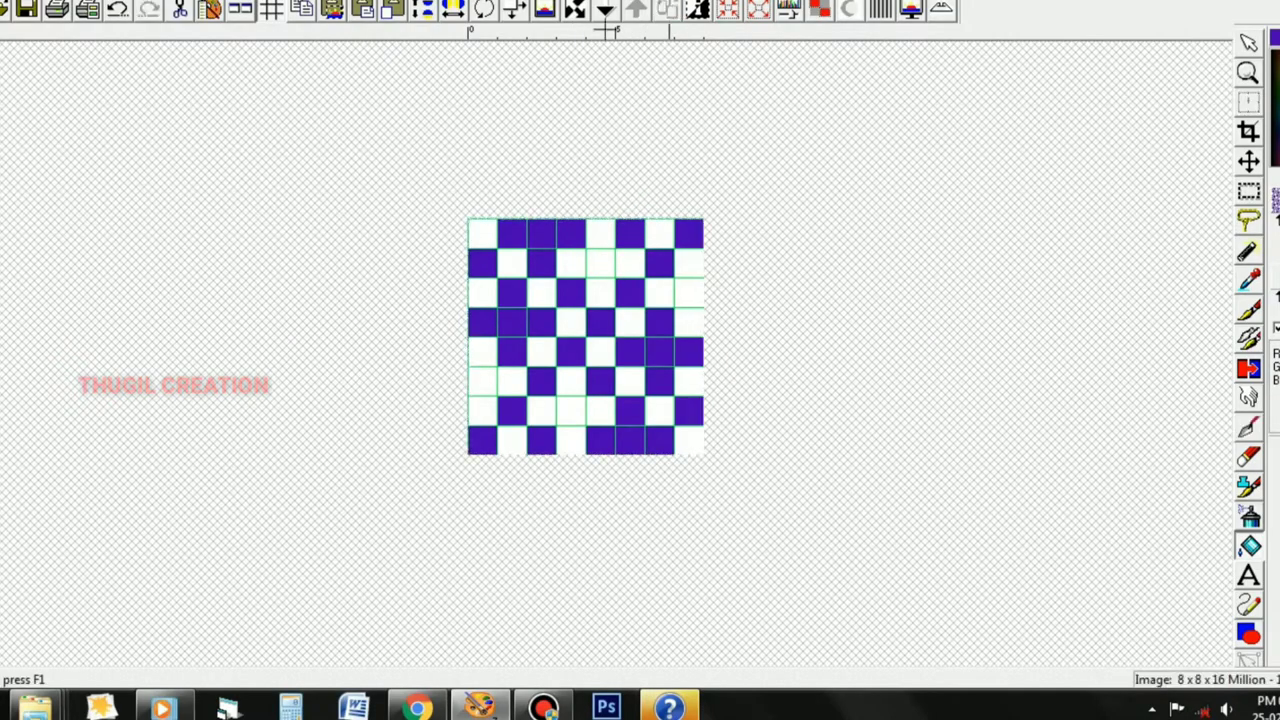
# Re-add the 100-pixel borders and flood-fill the 108 x 108 image with the twill pattern
pyautogui.click(545, 10)
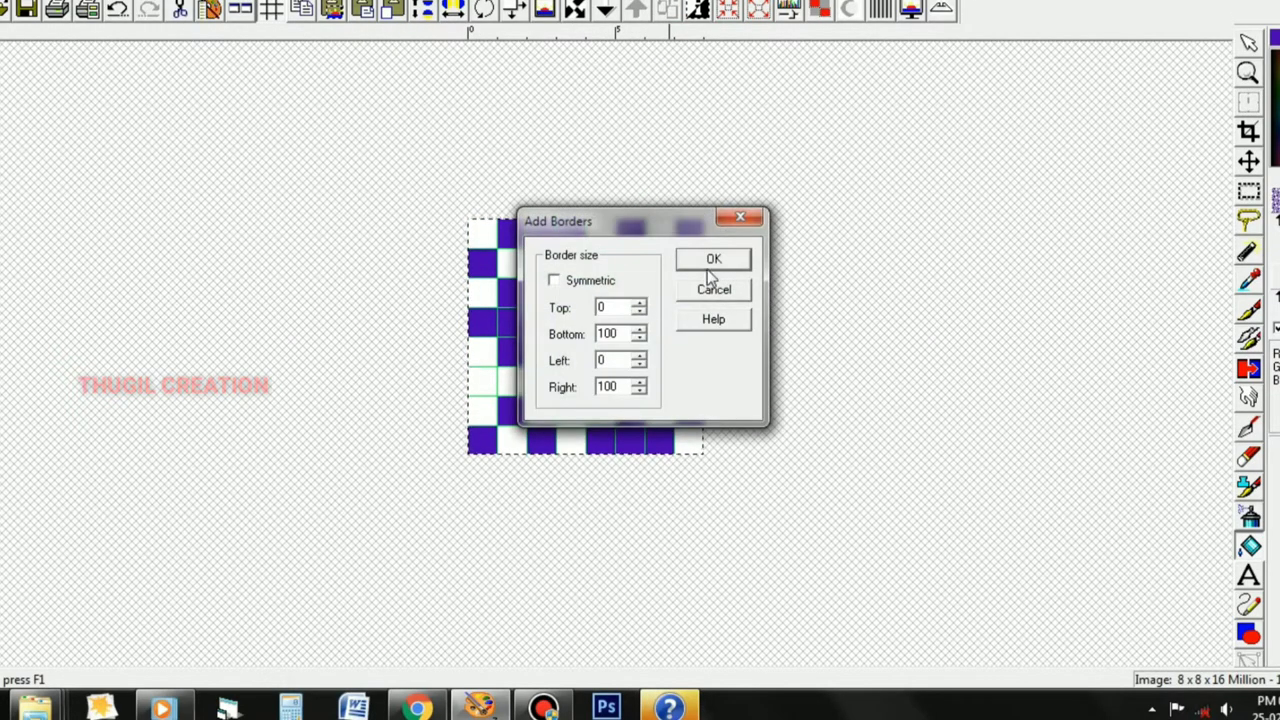
pyautogui.click(712, 259)
pyautogui.hotkey('ctrl', 'z')
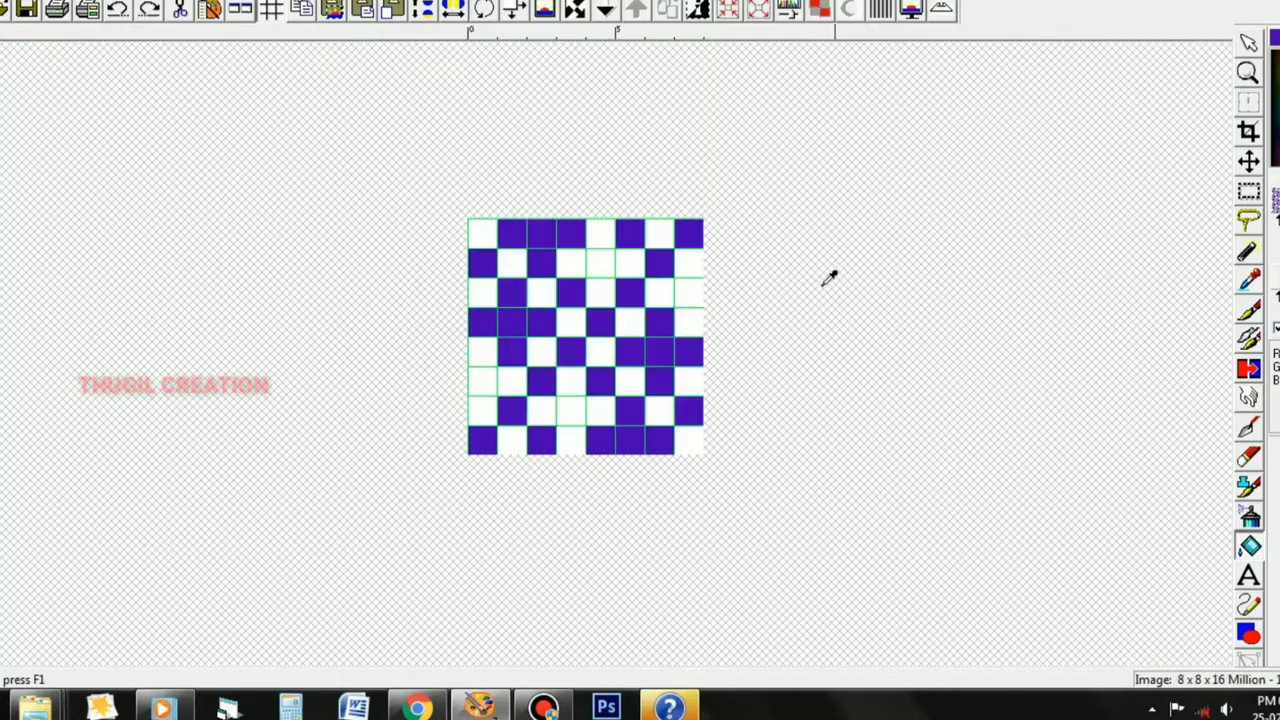
pyautogui.click(545, 10)
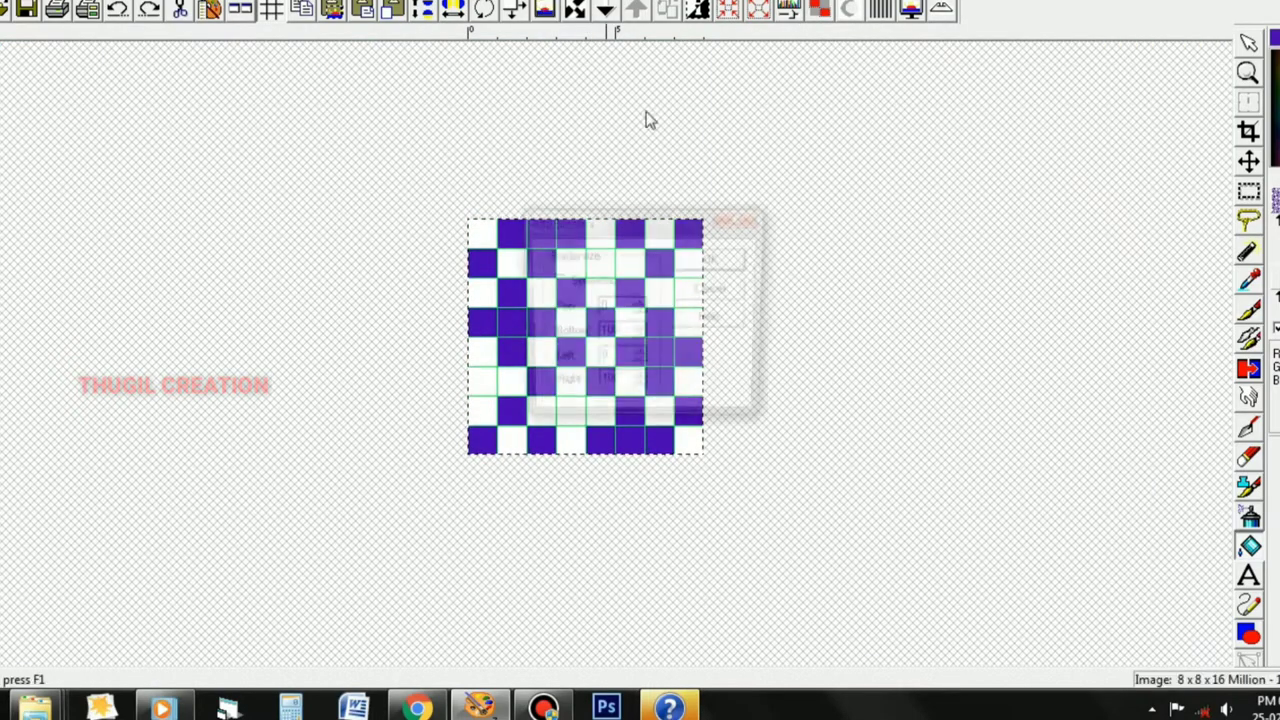
pyautogui.click(717, 259)
pyautogui.click(700, 262)
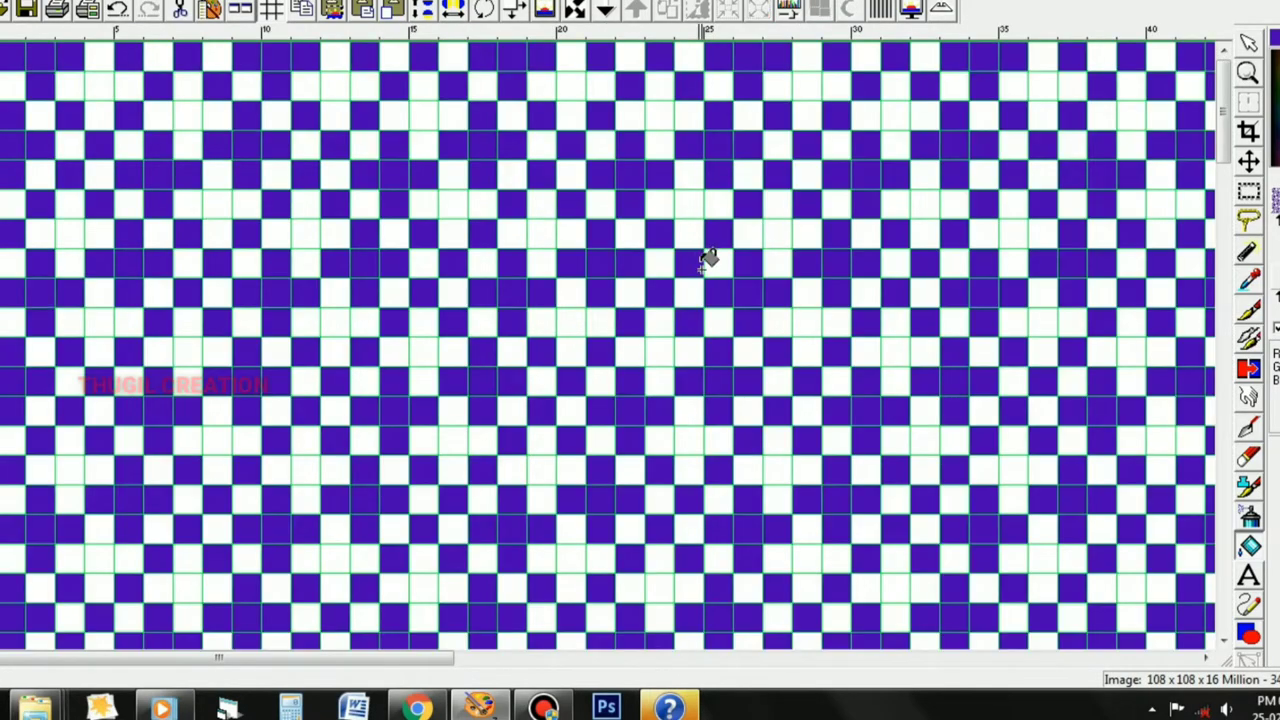
pyautogui.scroll(-2, 706, 260)
# Zoom out and hide the pixel grid over the tiled pattern
pyautogui.scroll(-1, 548, 240)
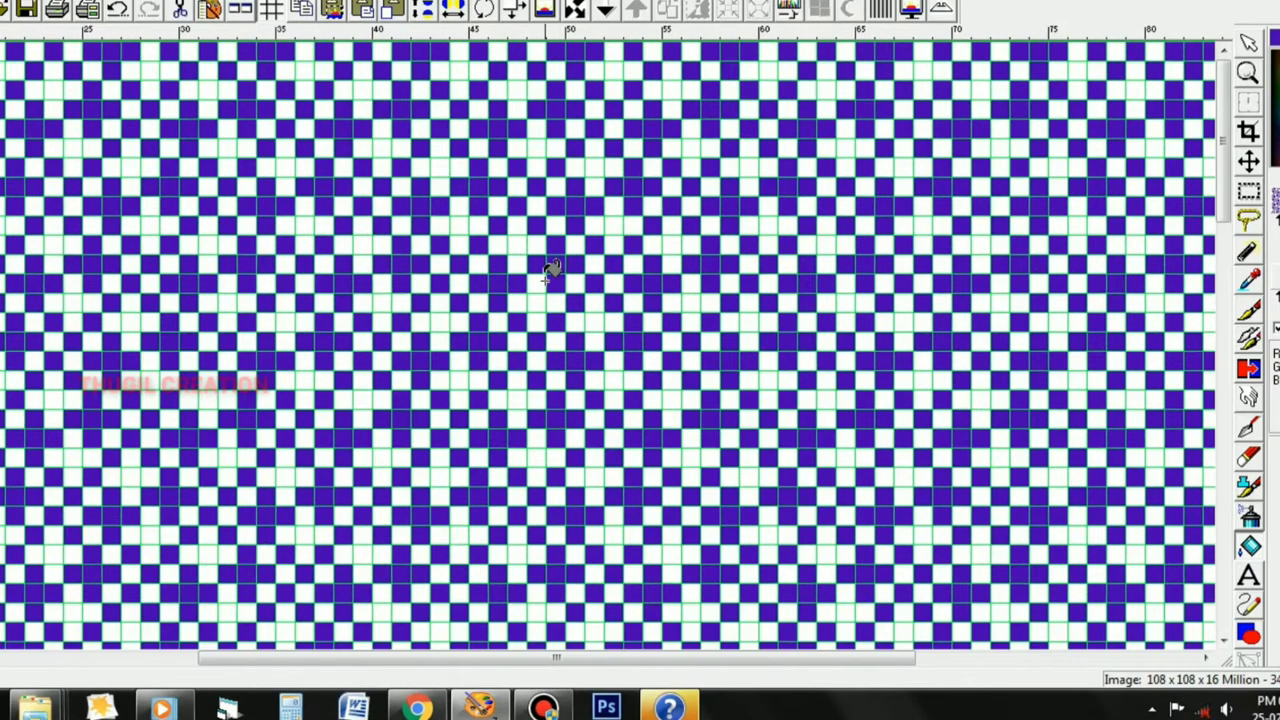
pyautogui.scroll(-2, 543, 280)
pyautogui.scroll(-1, 543, 286)
pyautogui.scroll(-1, 545, 287)
pyautogui.scroll(-1, 545, 287)
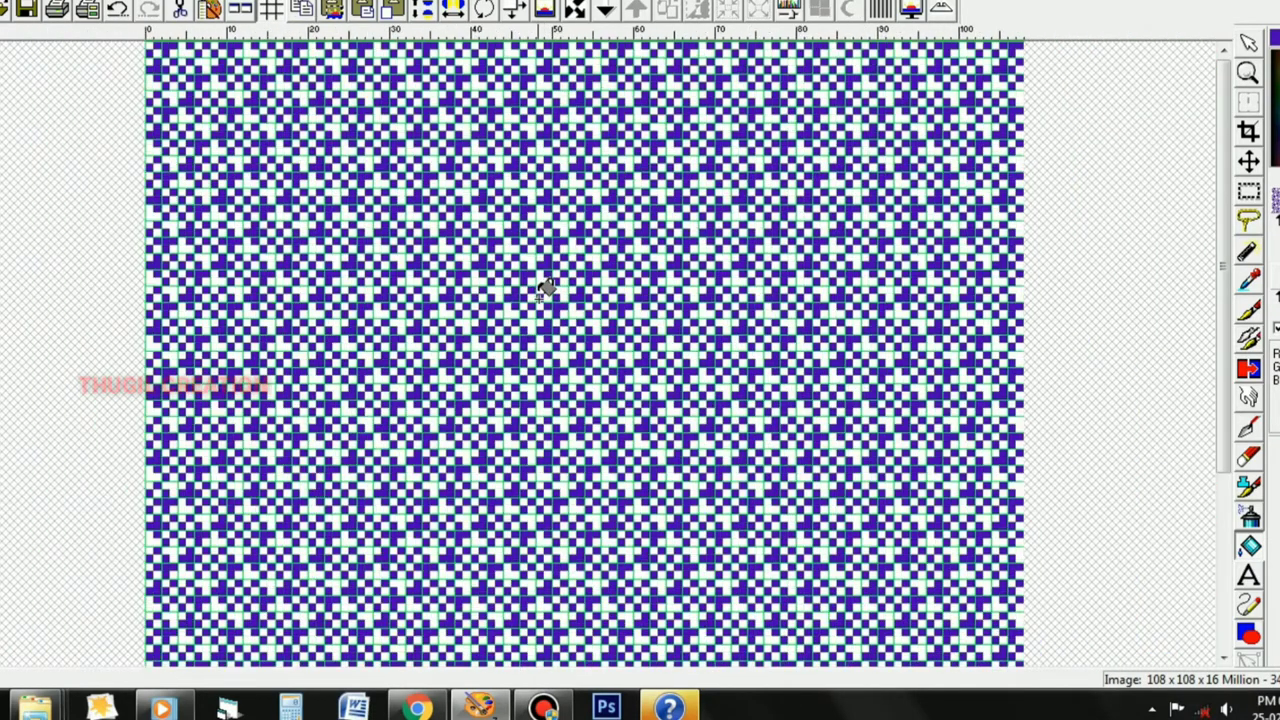
pyautogui.scroll(-1, 545, 290)
pyautogui.click(270, 18)
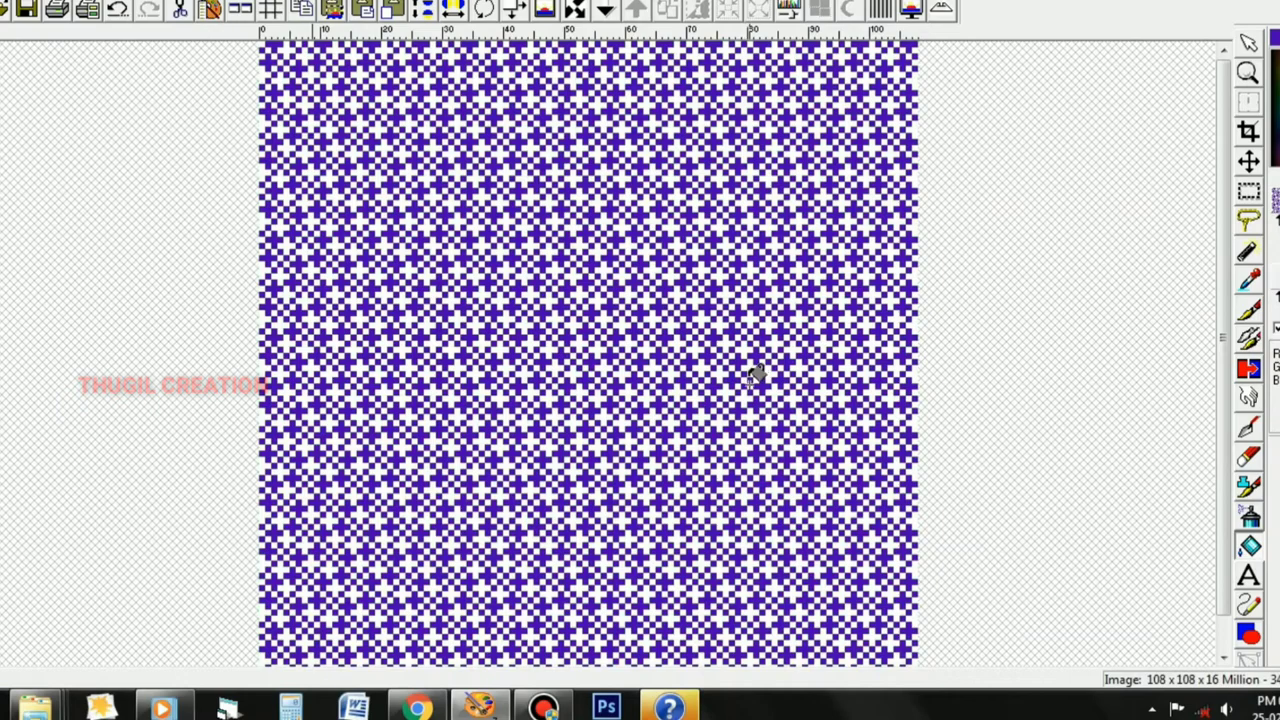
# Invert the pattern to lime green (R 183, G 252, B 68) on black and sample its colour
pyautogui.scroll(-2, 757, 366)
pyautogui.scroll(-2, 757, 368)
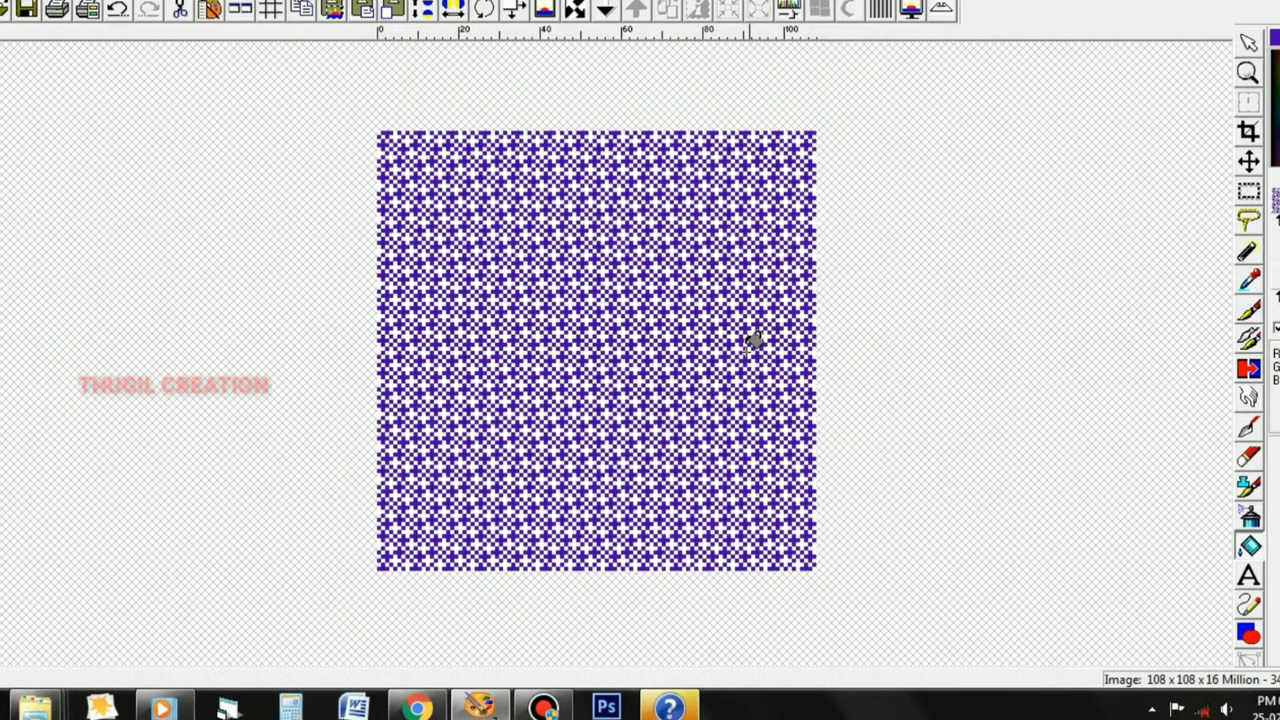
pyautogui.click(575, 9)
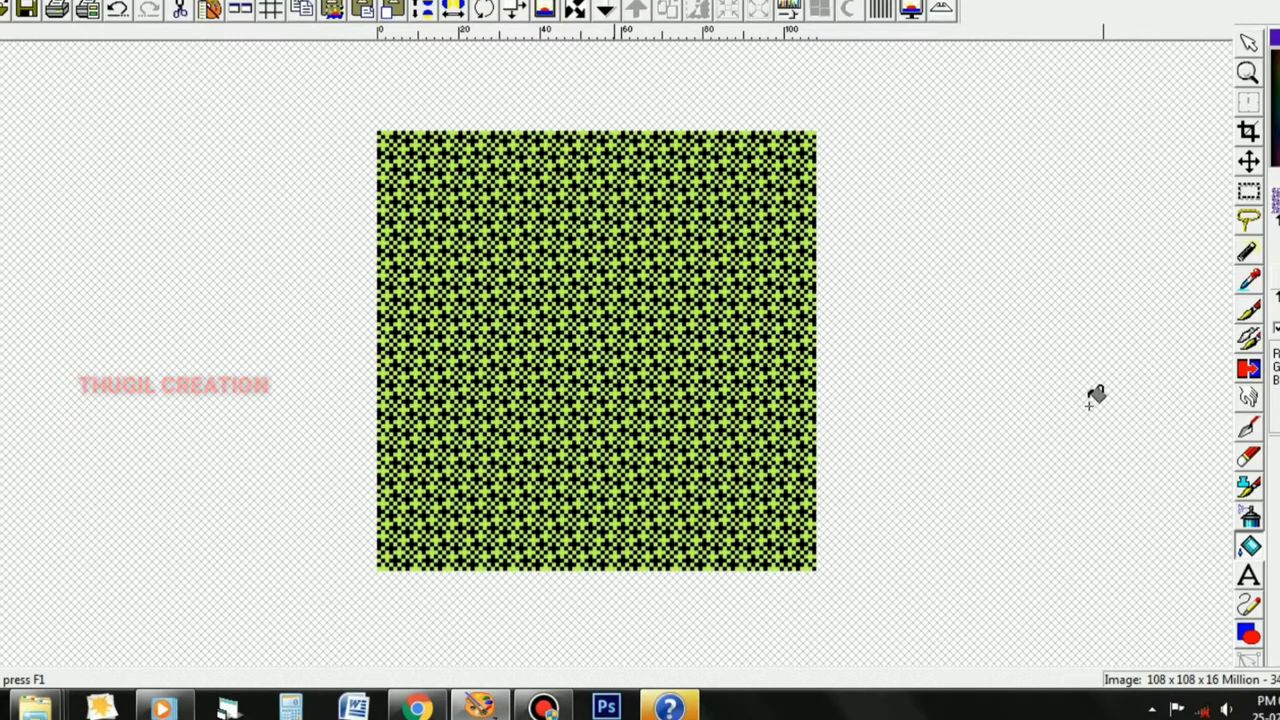
pyautogui.scroll(1, 1090, 300)
pyautogui.scroll(1, 686, 294)
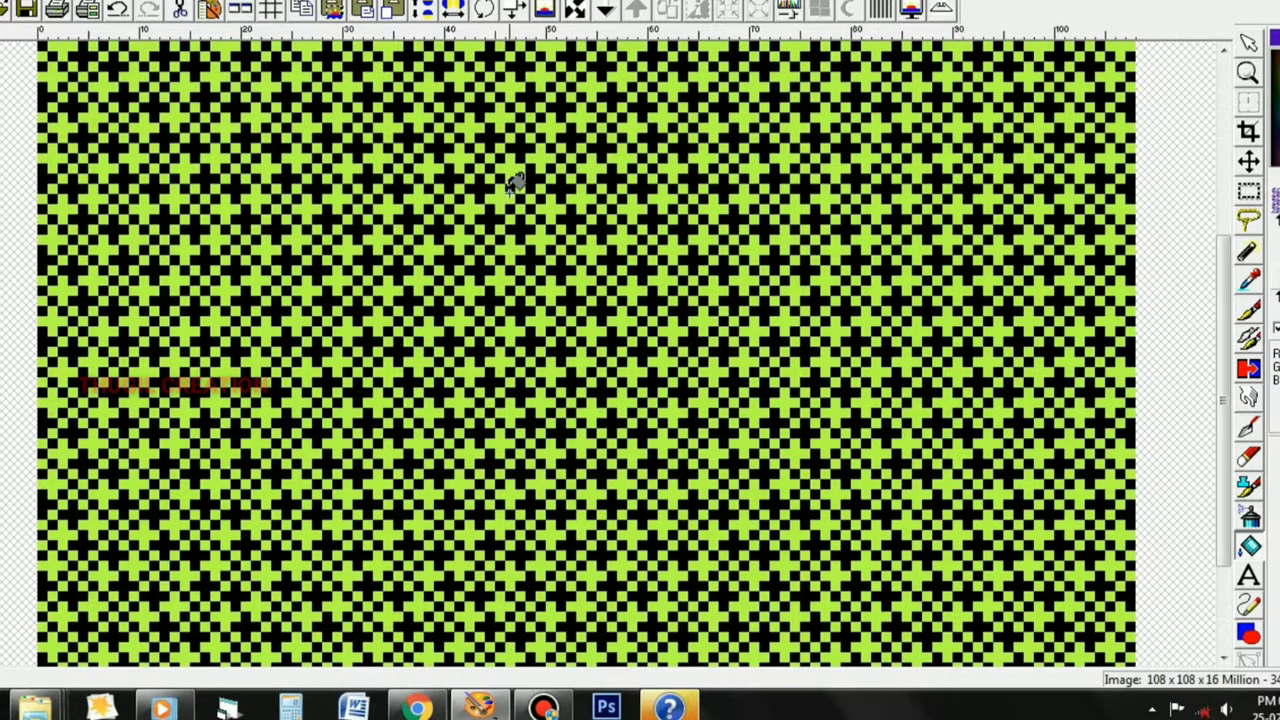
pyautogui.scroll(-1, 635, 364)
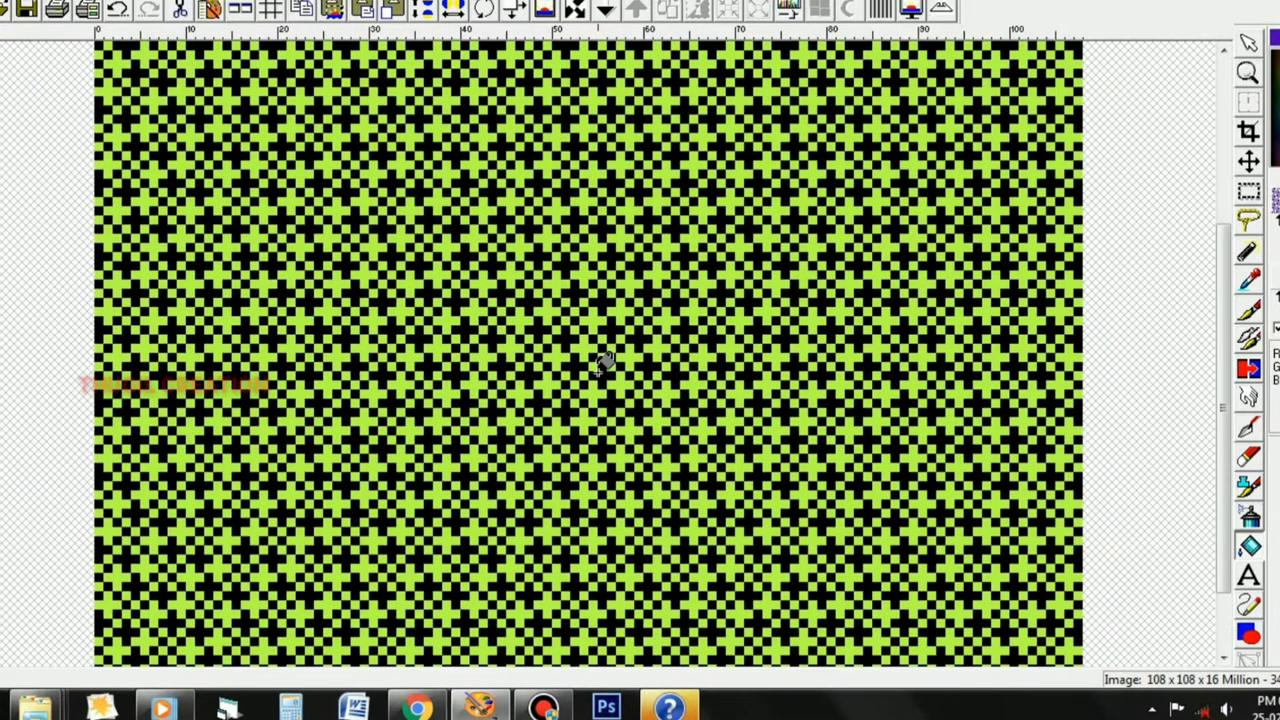
pyautogui.scroll(-1, 635, 364)
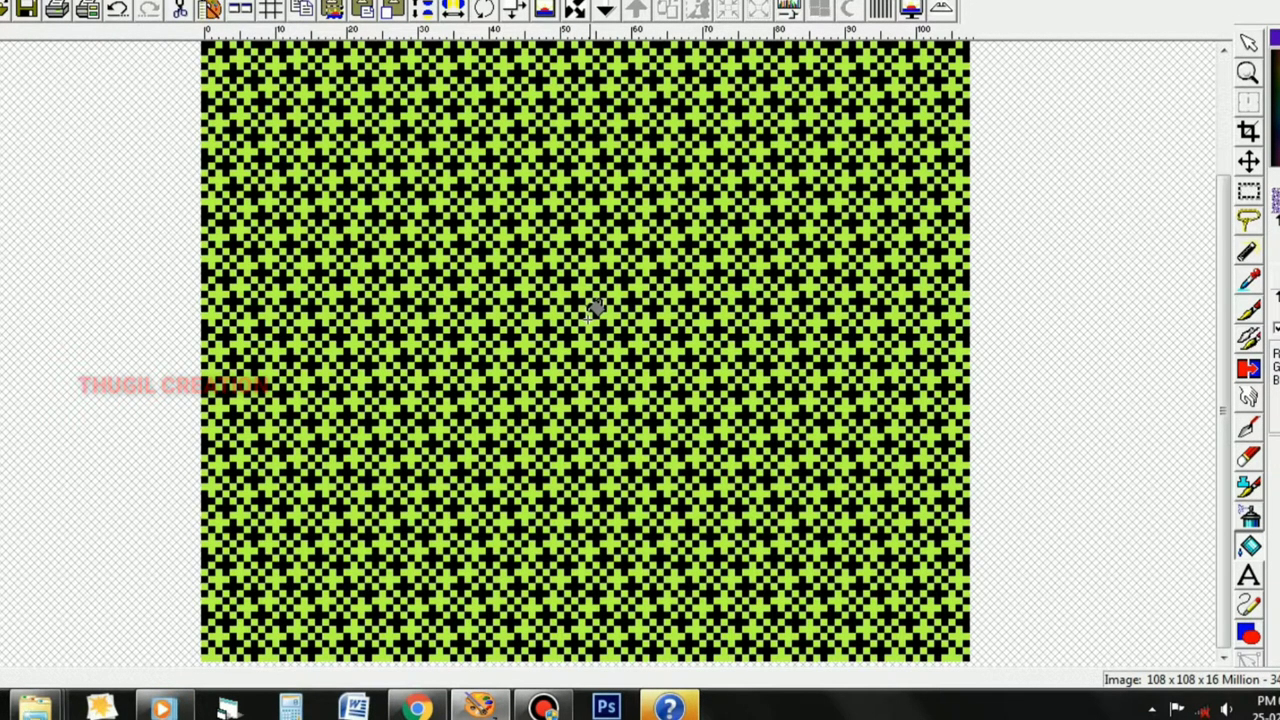
pyautogui.press('ctrl')
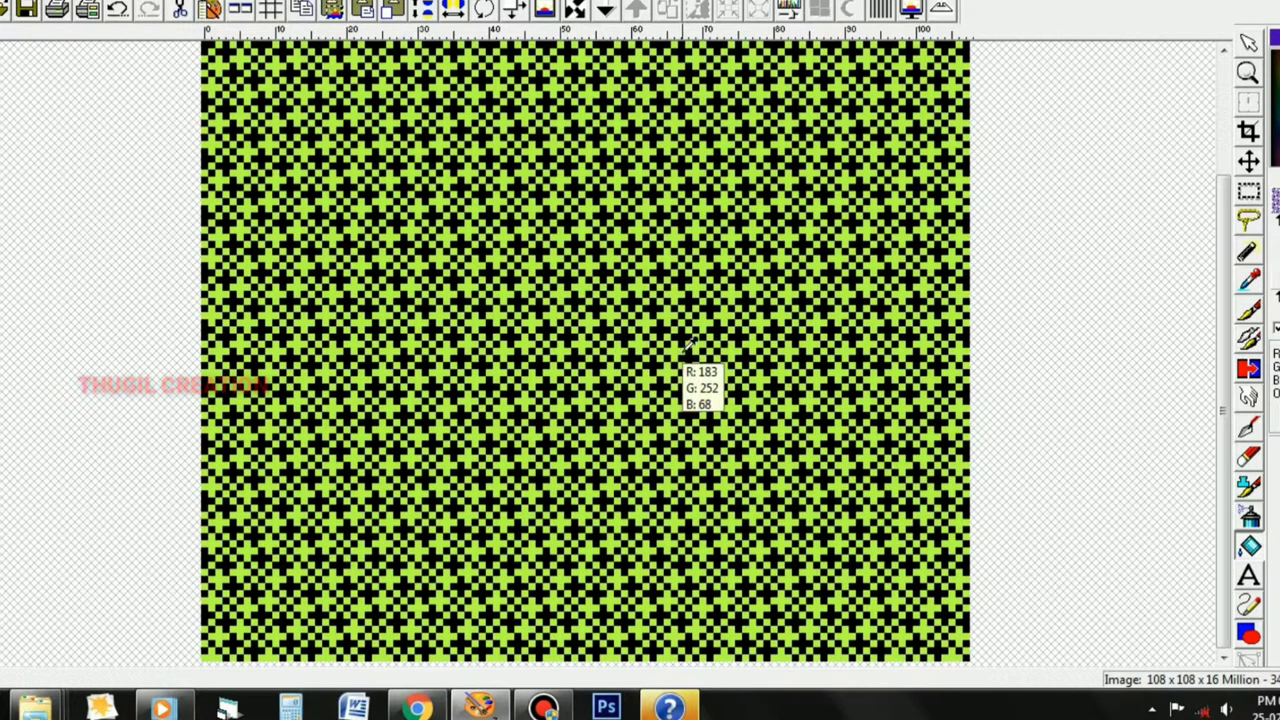
# Create a new 12 x 12 pixel image
pyautogui.click(5, 6)
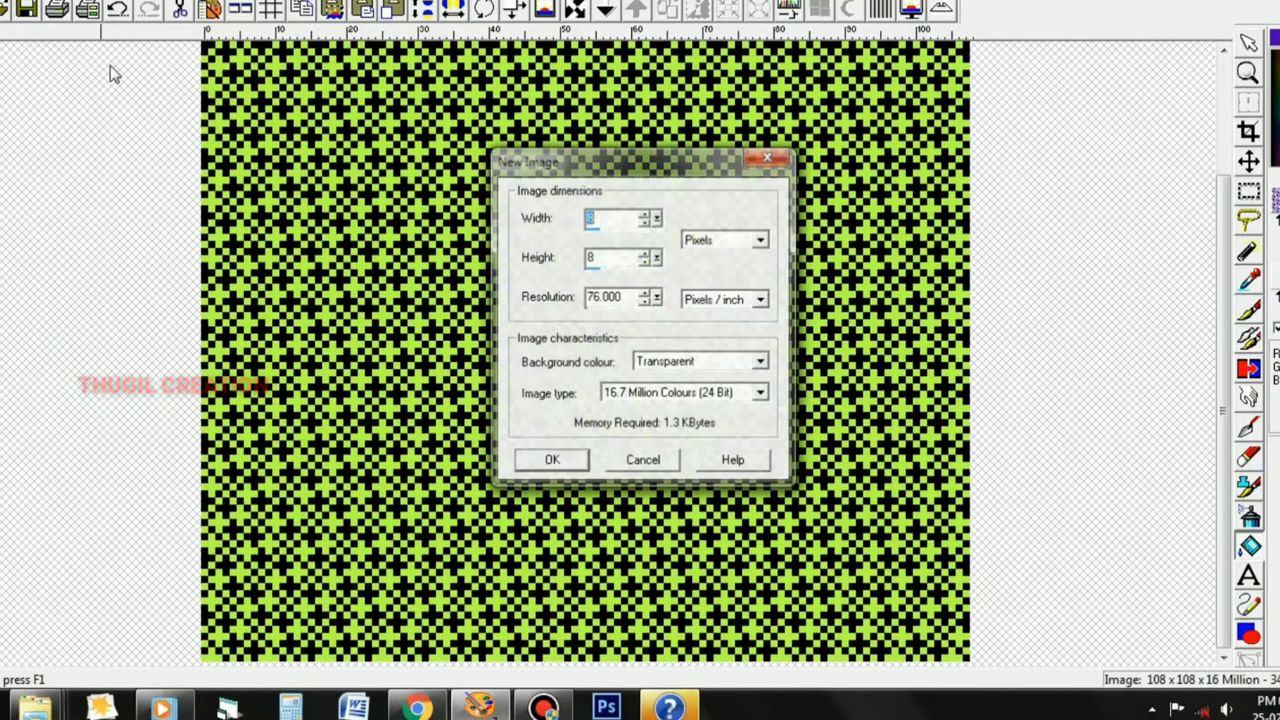
pyautogui.moveTo(606, 220); pyautogui.dragTo(525, 230)
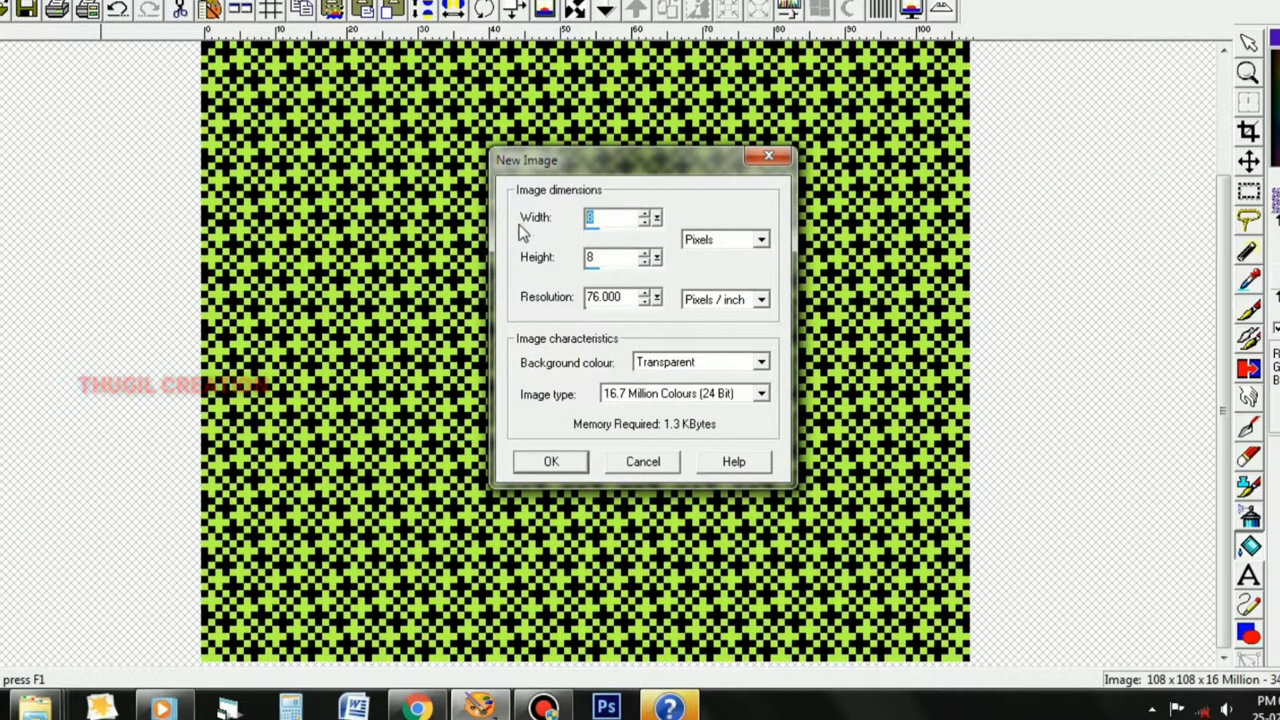
pyautogui.write('12')
pyautogui.press('Return')
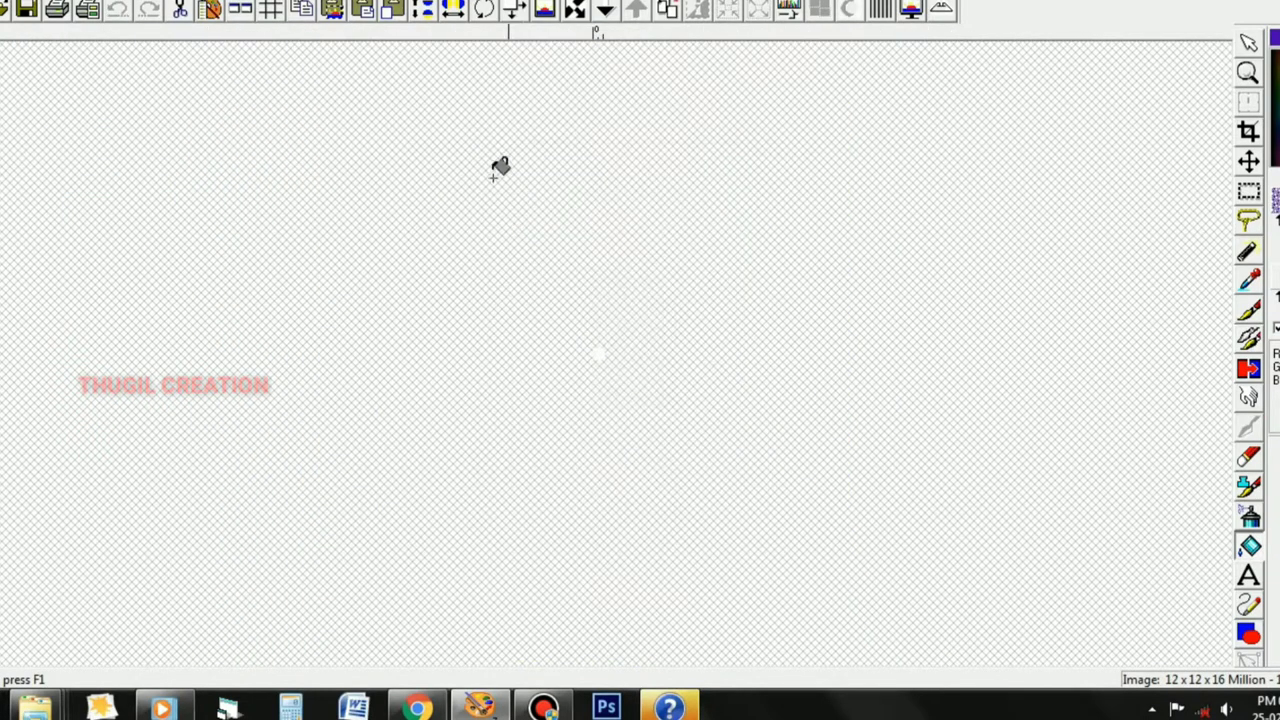
# Zoom in and show the pixel grid on the 12 x 12 image
pyautogui.scroll(1, 558, 310)
pyautogui.scroll(1, 558, 310)
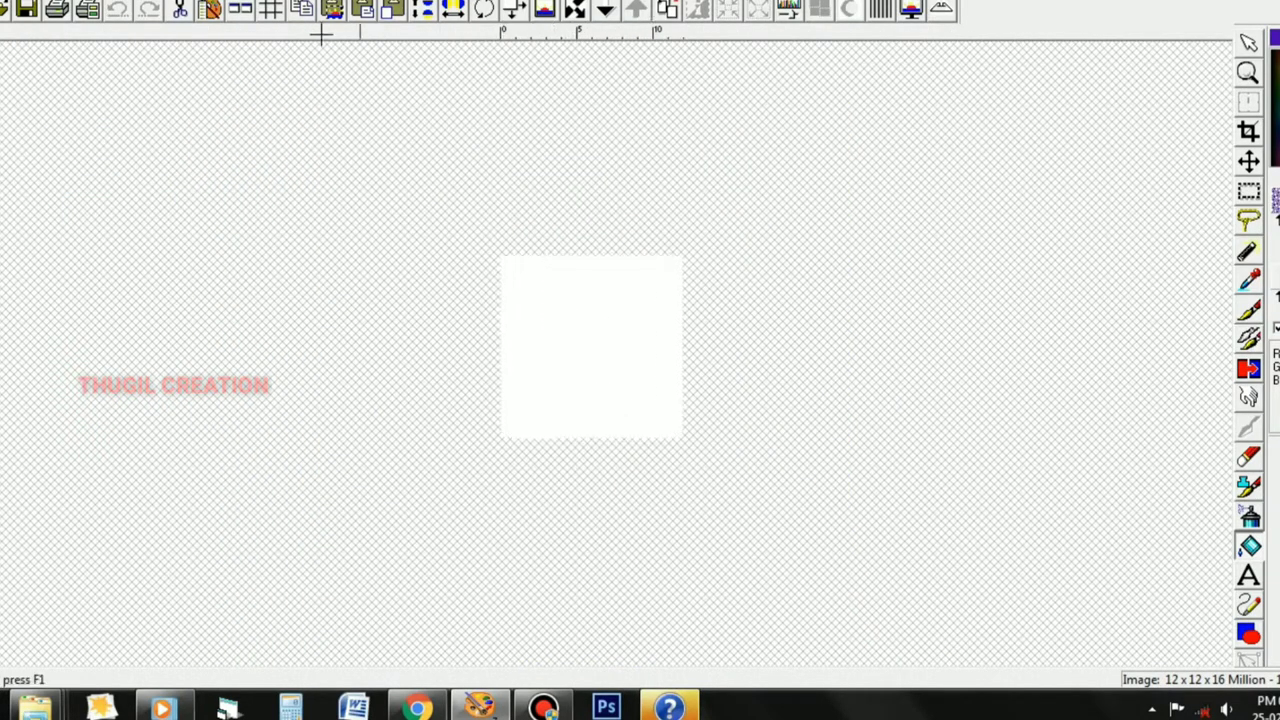
pyautogui.click(272, 11)
pyautogui.scroll(1, 554, 300)
pyautogui.scroll(1, 583, 371)
pyautogui.scroll(1, 583, 371)
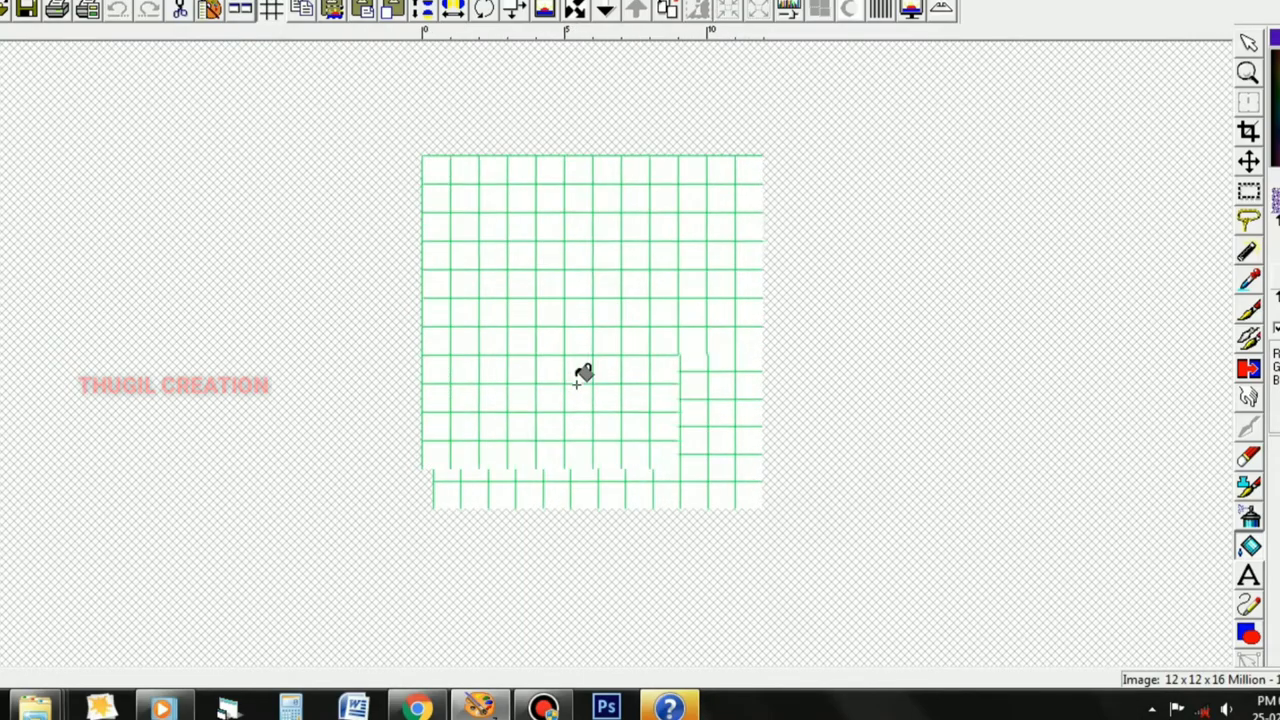
pyautogui.scroll(1, 570, 365)
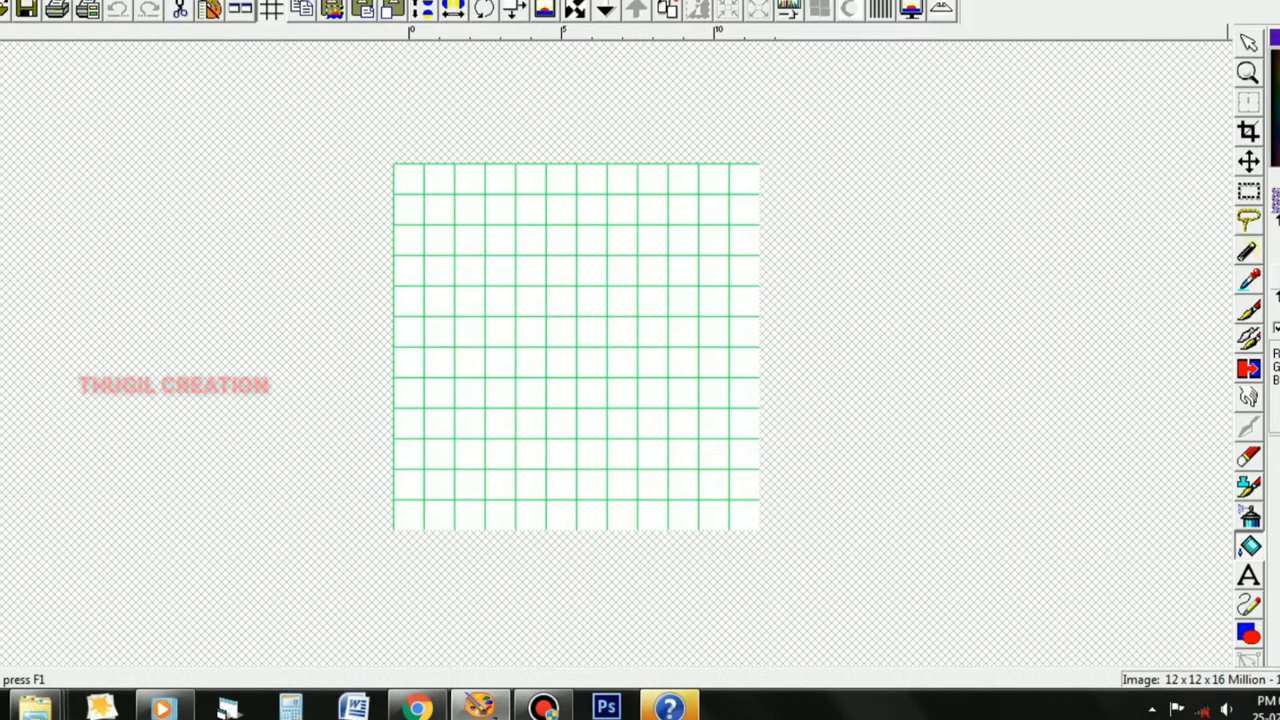
# With the Paintbrush, paint a purple diagonal from the bottom-left to the top-right corner
pyautogui.press('b')
pyautogui.click(412, 517)
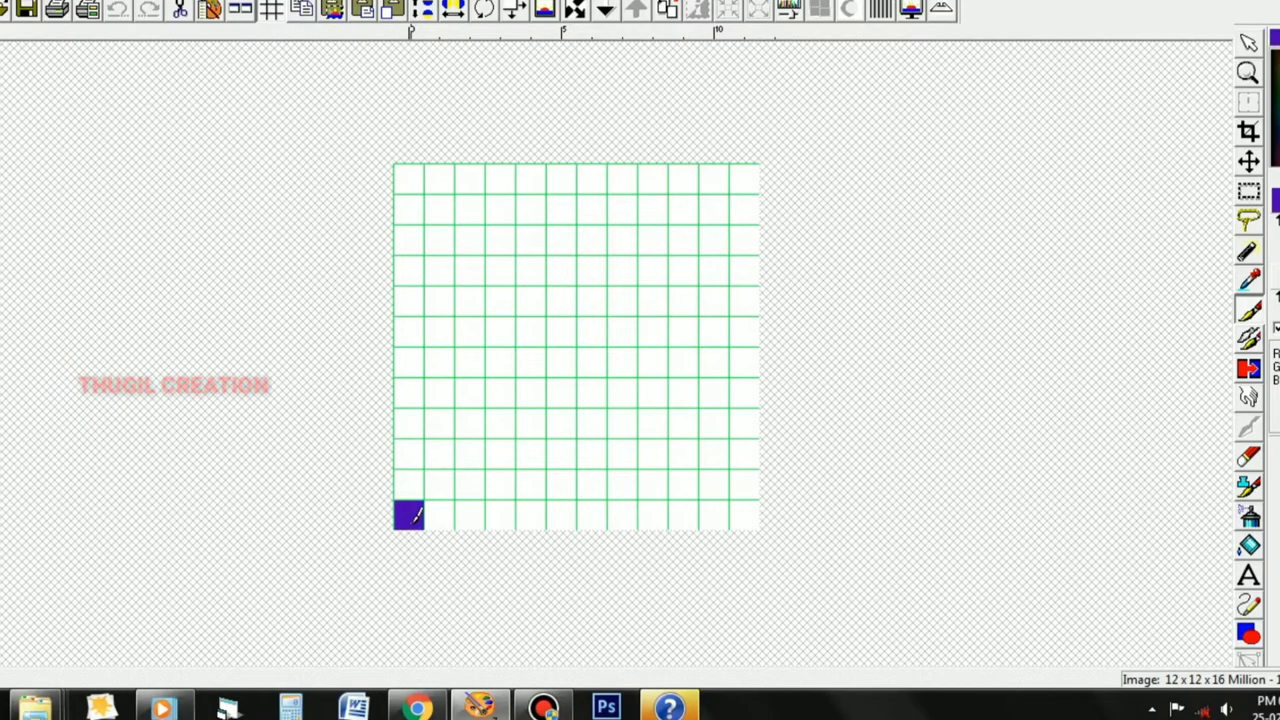
pyautogui.click(437, 483)
pyautogui.click(469, 453)
pyautogui.click(500, 424)
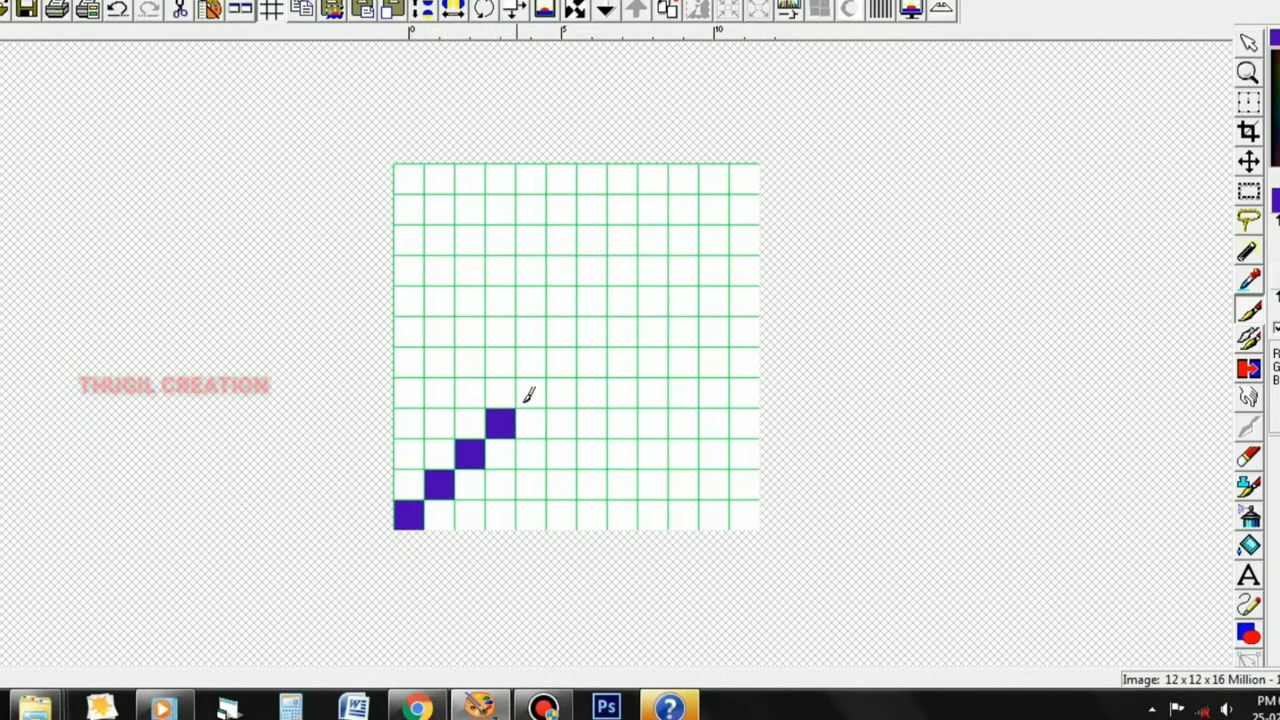
pyautogui.click(531, 393)
pyautogui.click(561, 362)
pyautogui.click(591, 332)
pyautogui.click(622, 301)
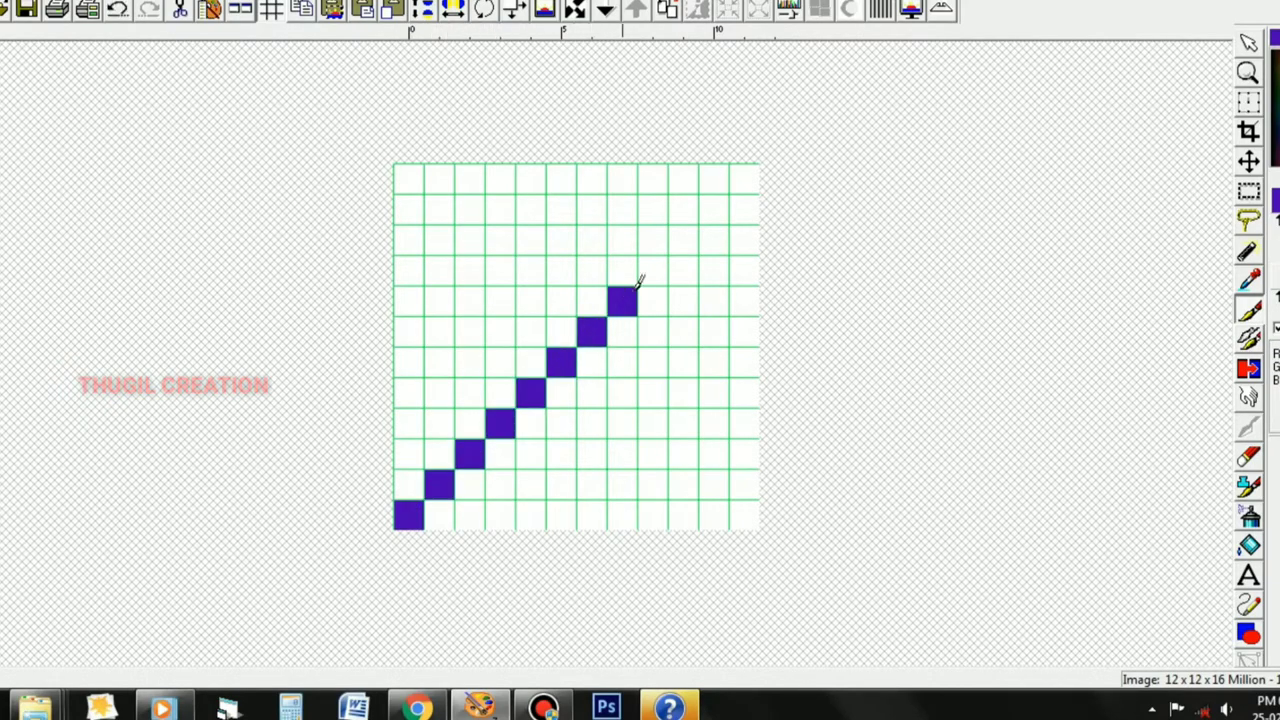
pyautogui.click(652, 271)
pyautogui.click(683, 240)
pyautogui.click(713, 209)
pyautogui.click(744, 179)
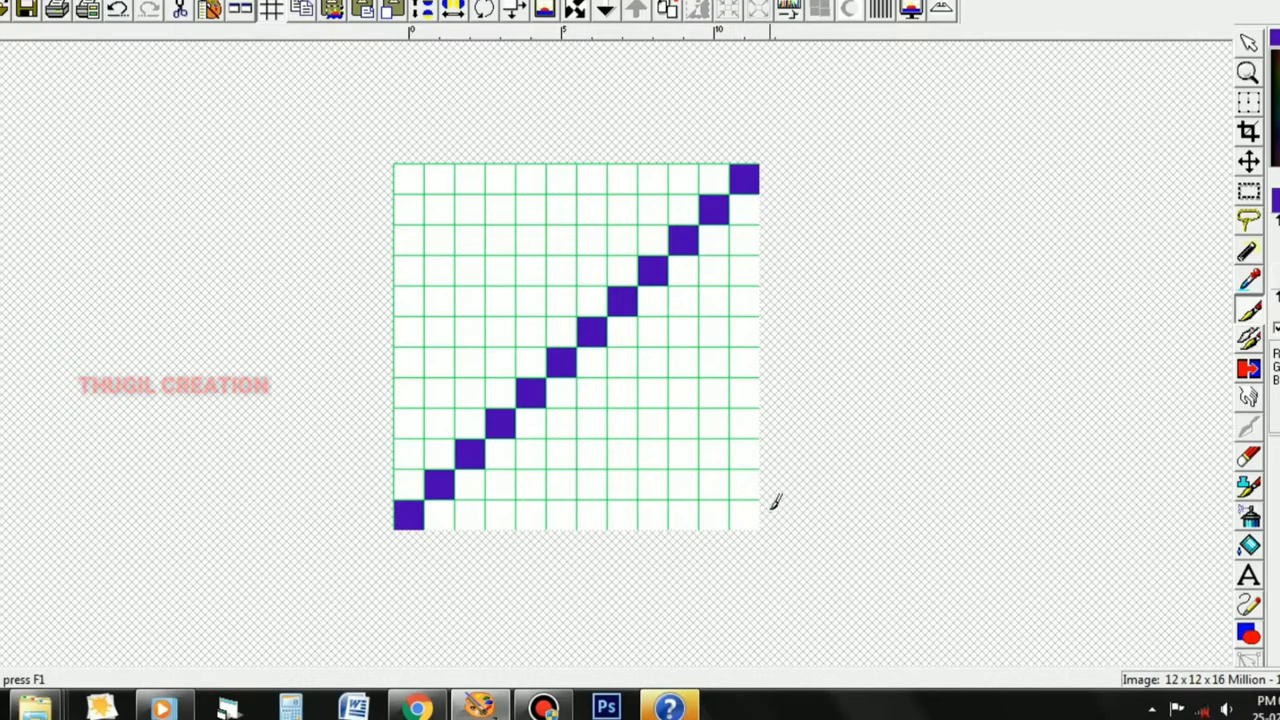
# Paint the crossing purple diagonal from the bottom-right up to the top-left corner
pyautogui.click(745, 484)
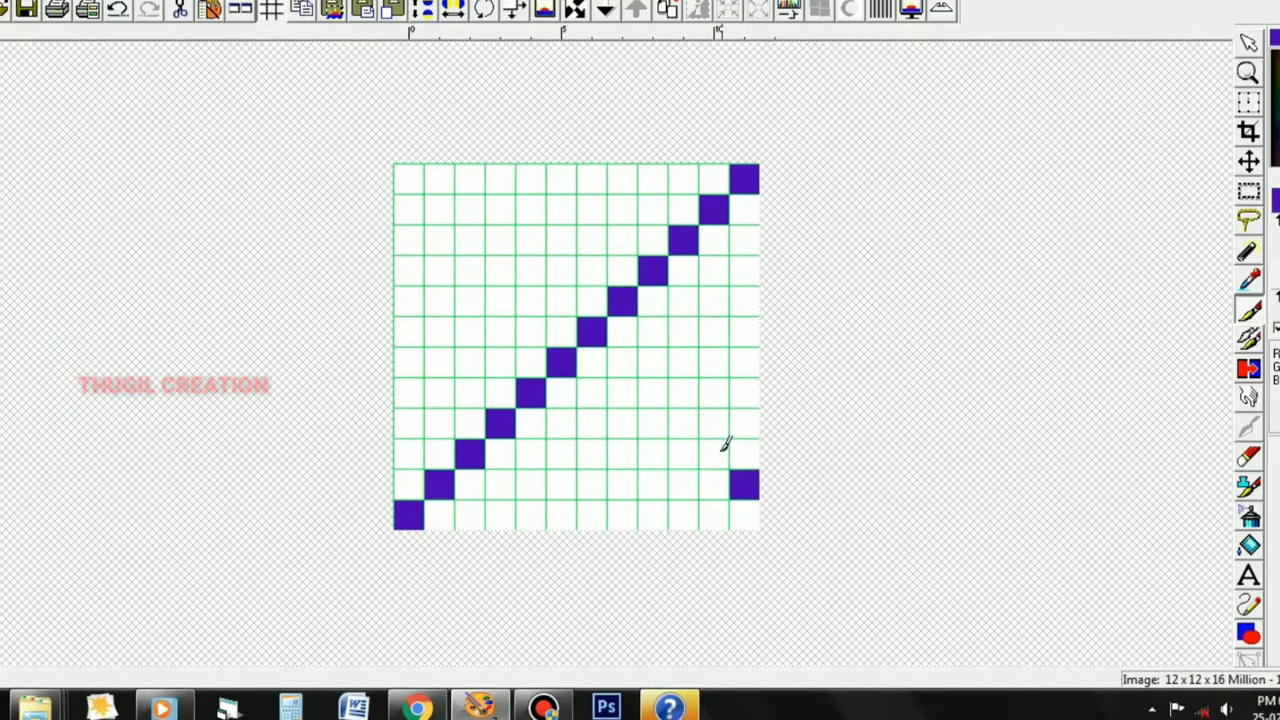
pyautogui.click(714, 455)
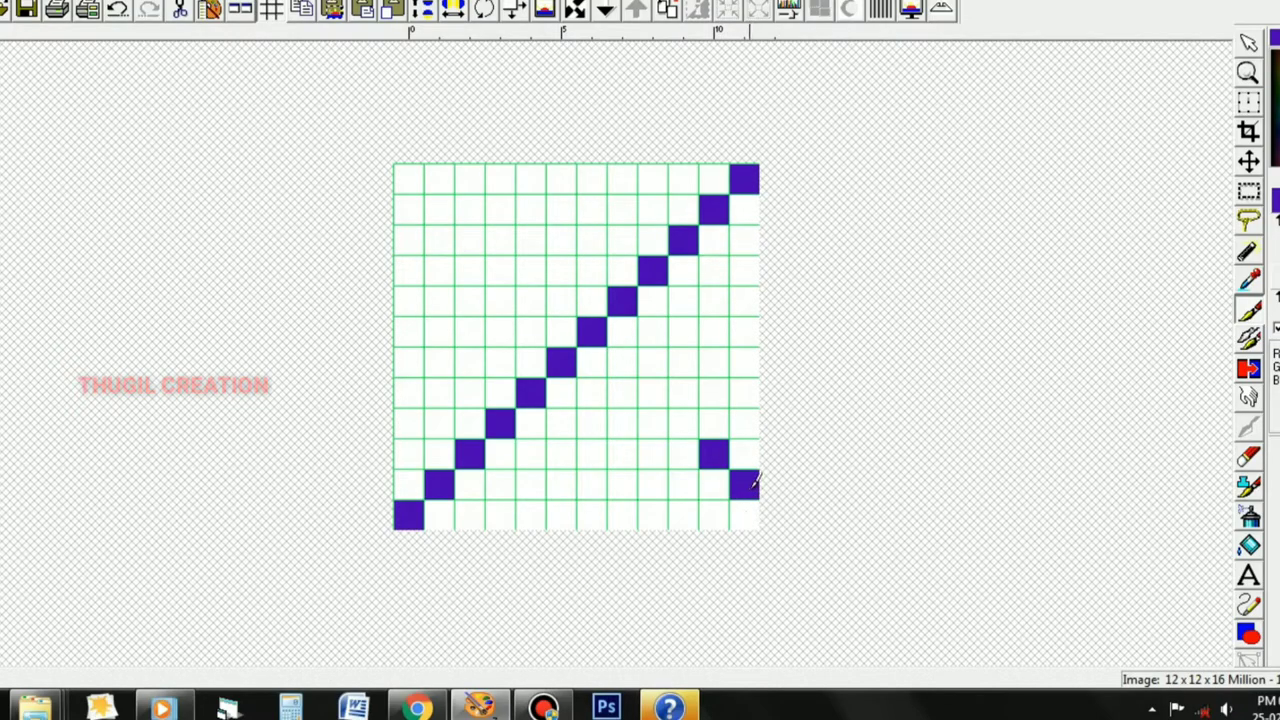
pyautogui.click(686, 418)
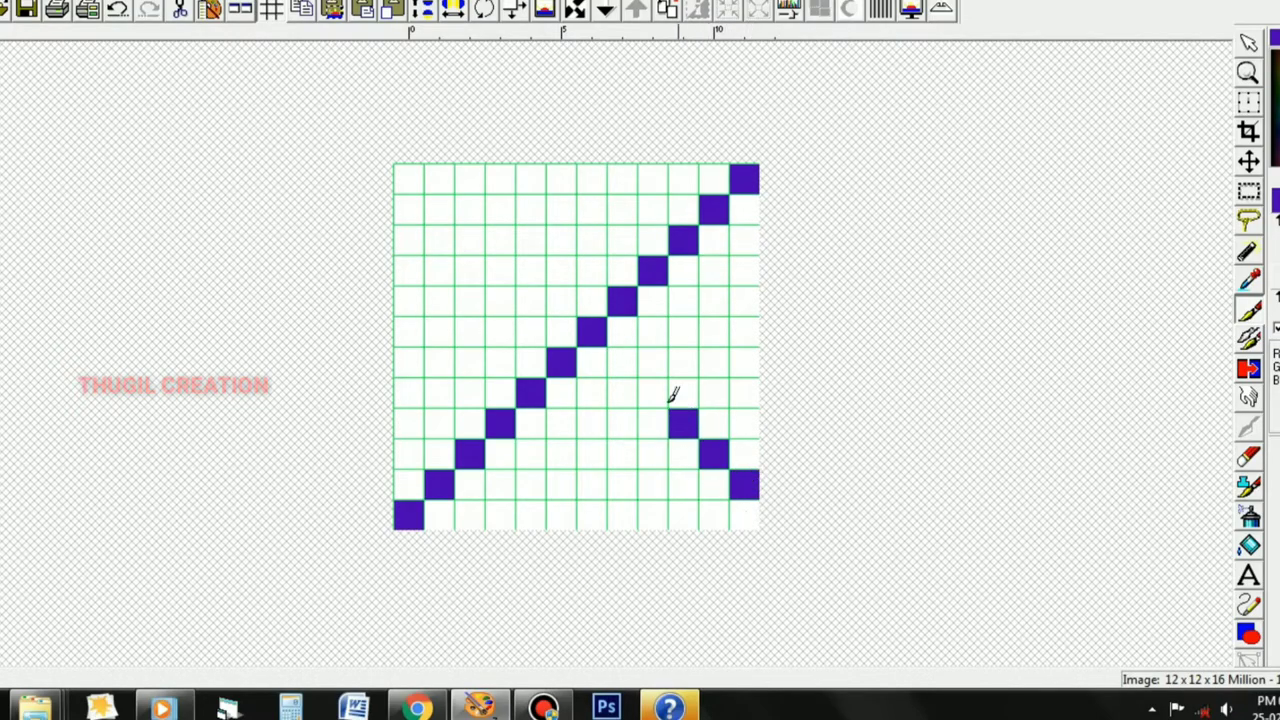
pyautogui.click(655, 389)
pyautogui.click(625, 357)
pyautogui.click(565, 289)
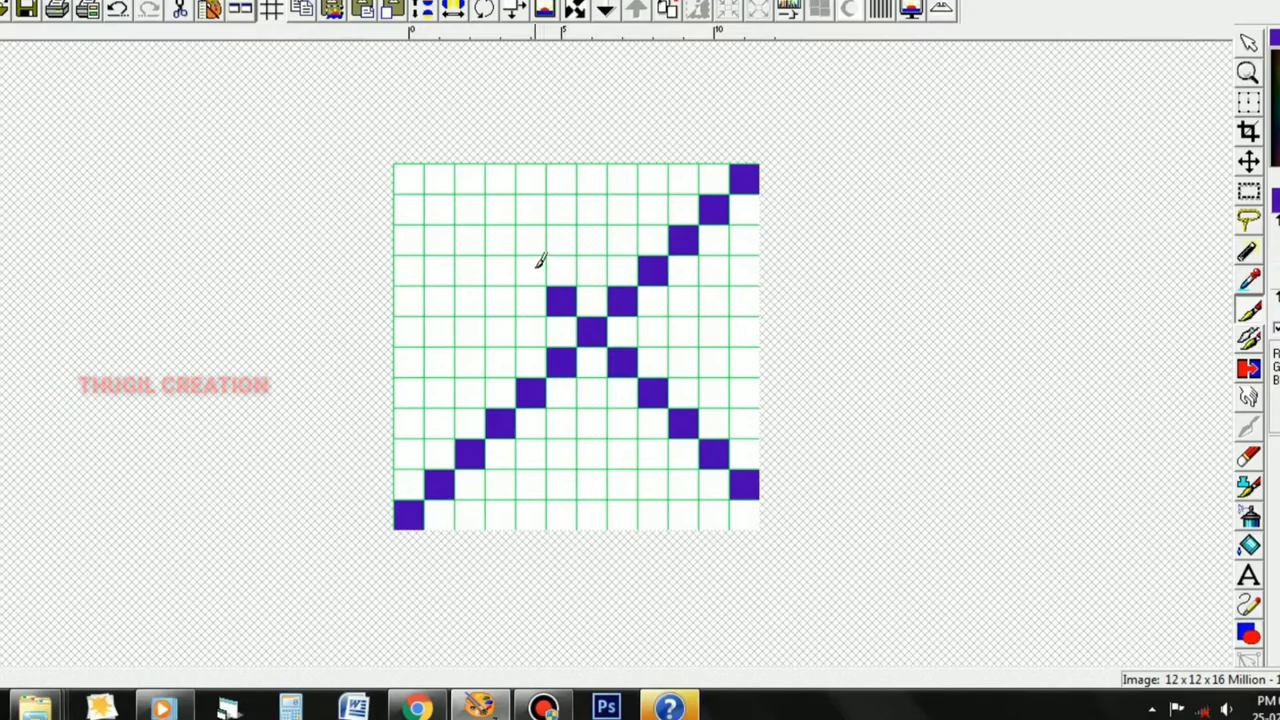
pyautogui.click(533, 264)
pyautogui.click(502, 236)
pyautogui.click(473, 206)
pyautogui.click(446, 173)
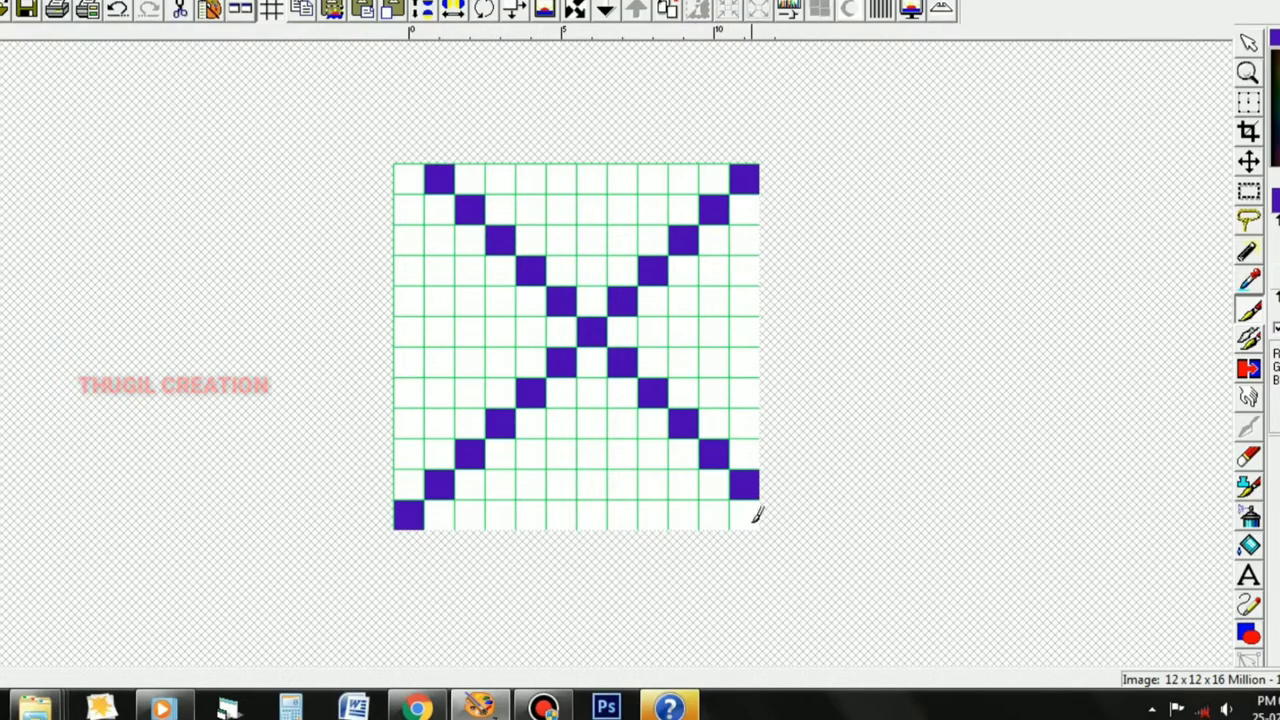
# Paint a parallel purple diagonal from the bottom row, second from right, up to the left edge
pyautogui.click(716, 513)
pyautogui.click(683, 484)
pyautogui.click(653, 453)
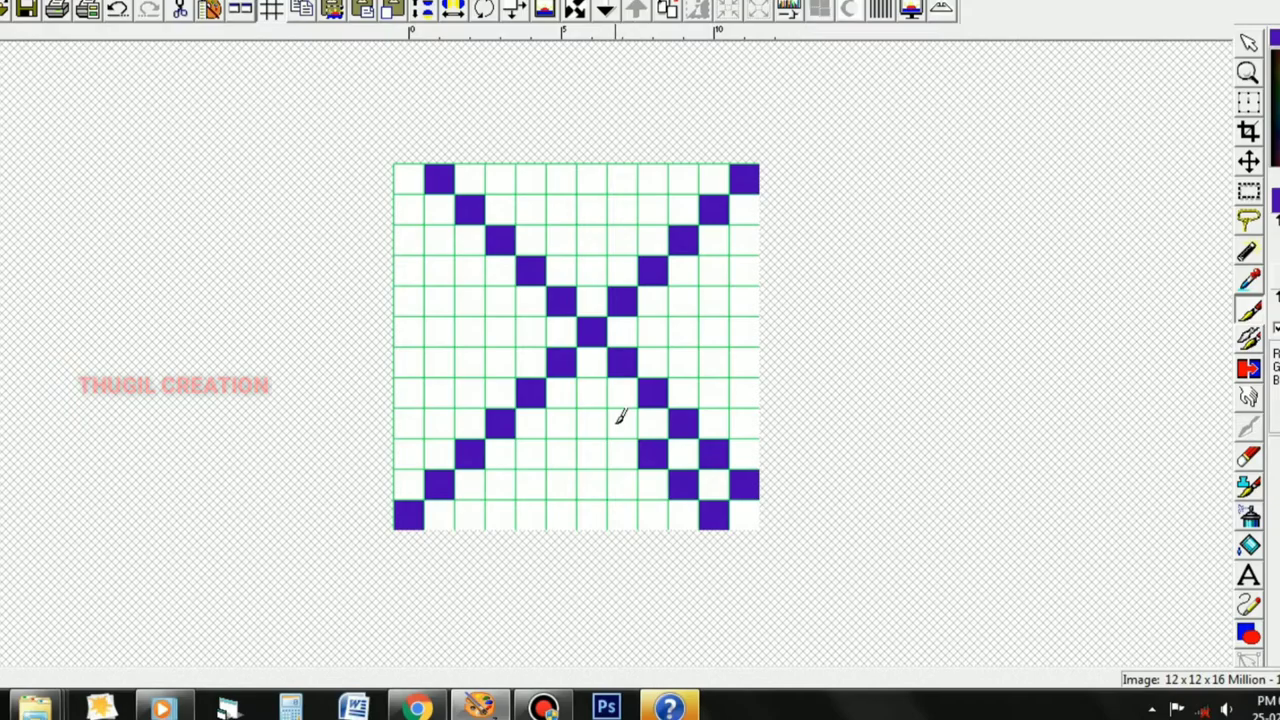
pyautogui.click(622, 422)
pyautogui.click(593, 391)
pyautogui.click(532, 330)
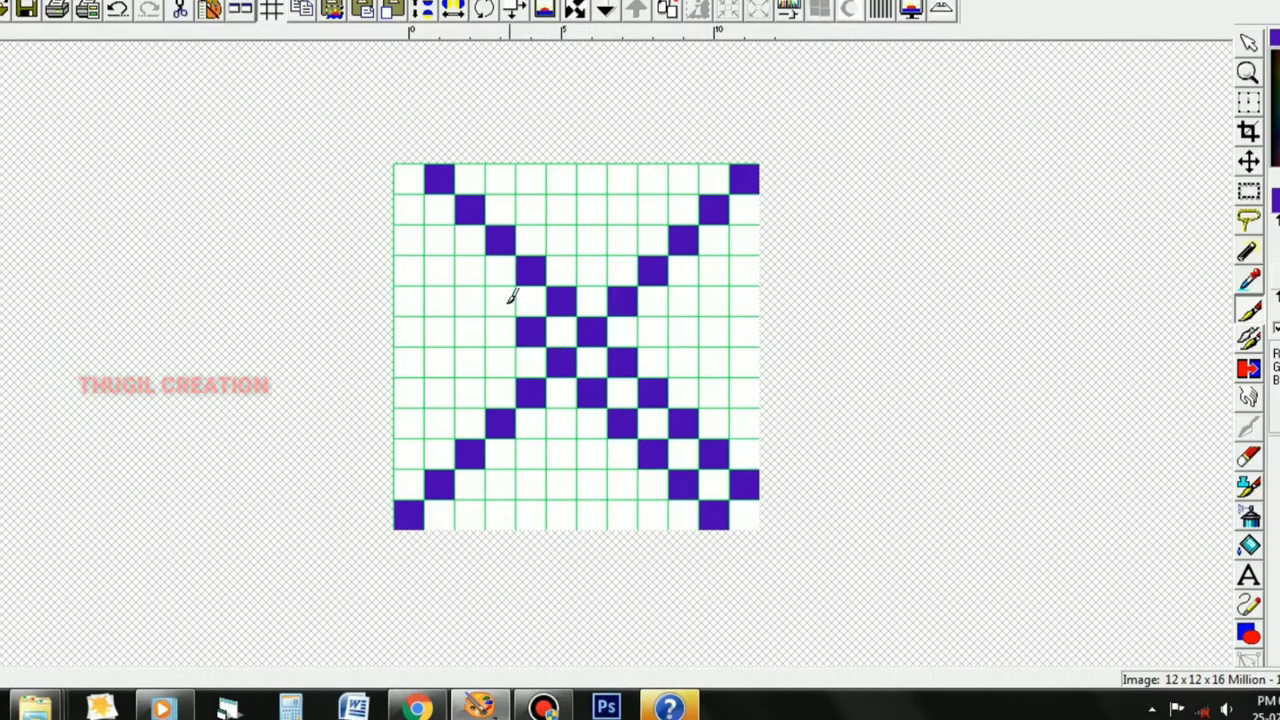
pyautogui.click(505, 300)
pyautogui.click(472, 268)
pyautogui.click(442, 238)
pyautogui.click(412, 208)
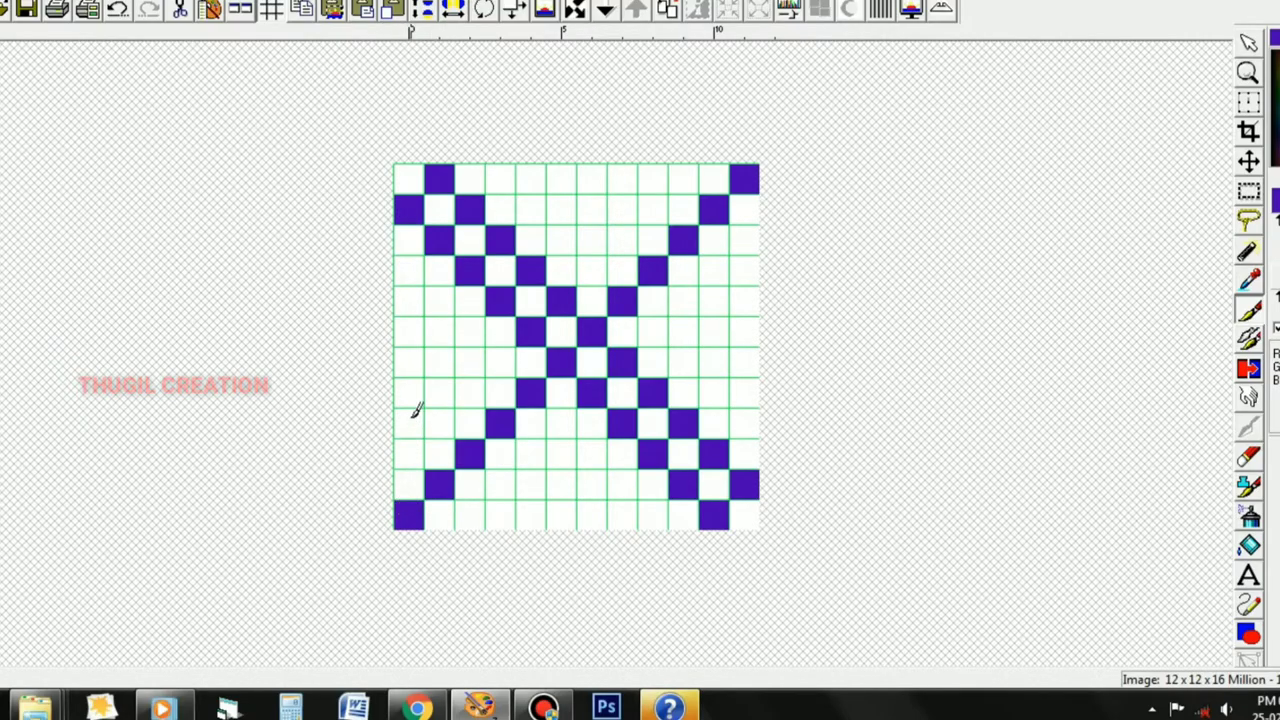
# Paint the sixth cell down in the draft's left column purple
pyautogui.click(414, 330)
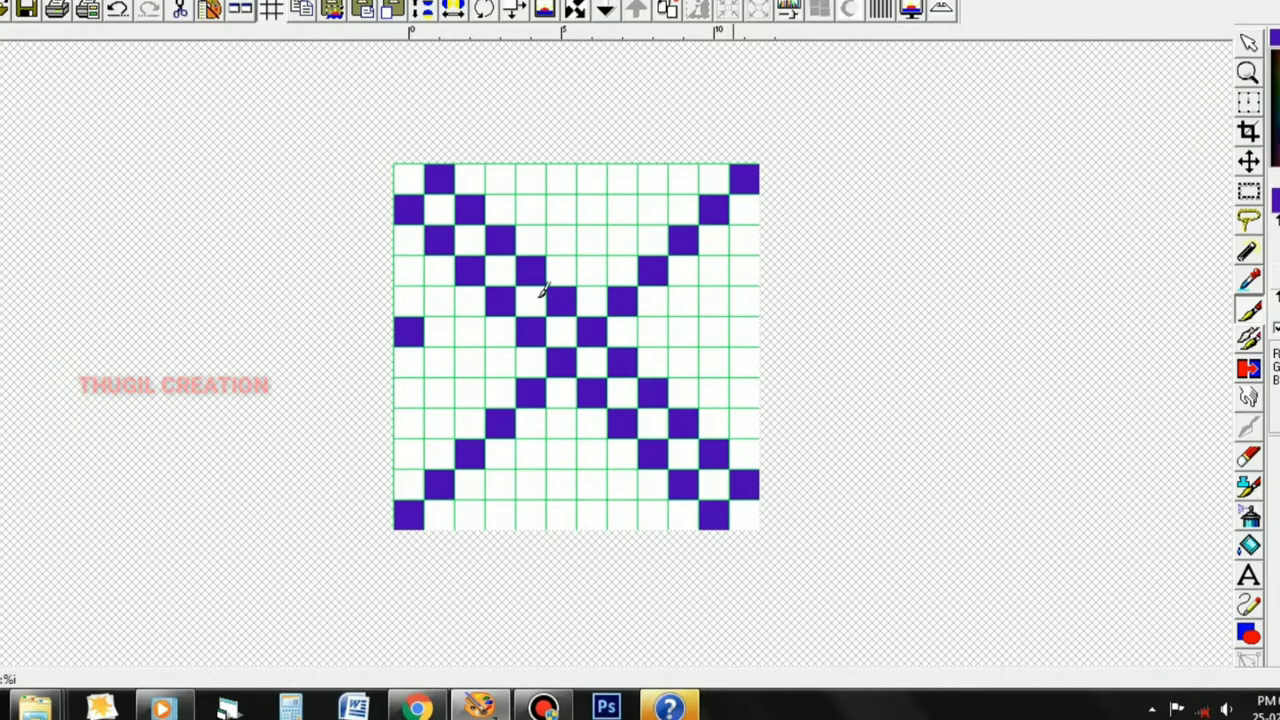
# Recolour the row-6 left cell yellow and build the yellow cross motif around it, undoing one misplaced cell
pyautogui.click(410, 330)
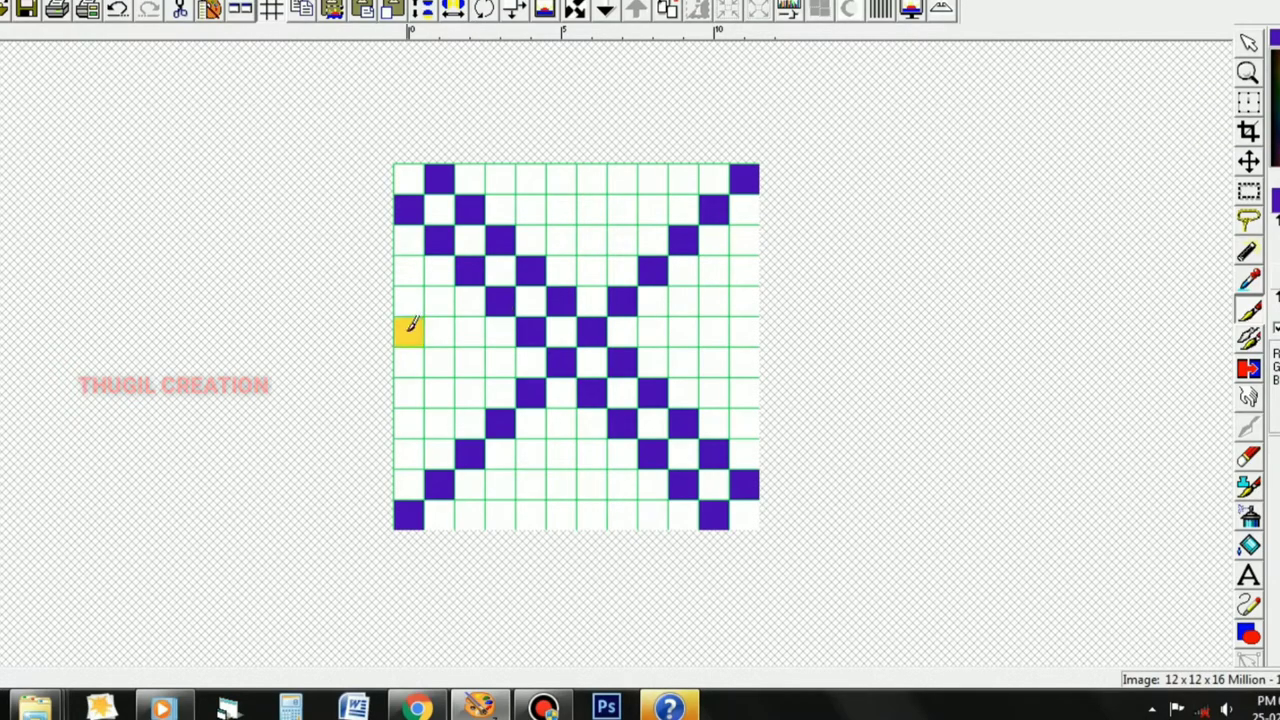
pyautogui.click(443, 296)
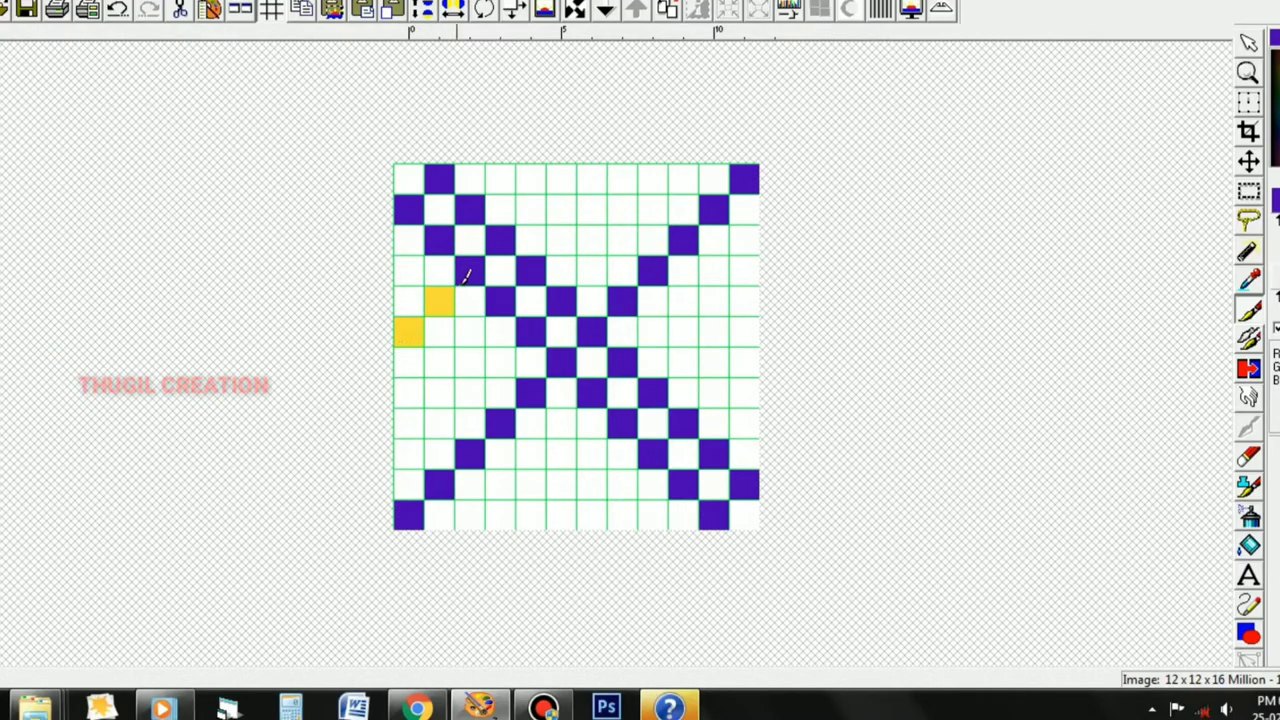
pyautogui.click(442, 352)
pyautogui.click(474, 358)
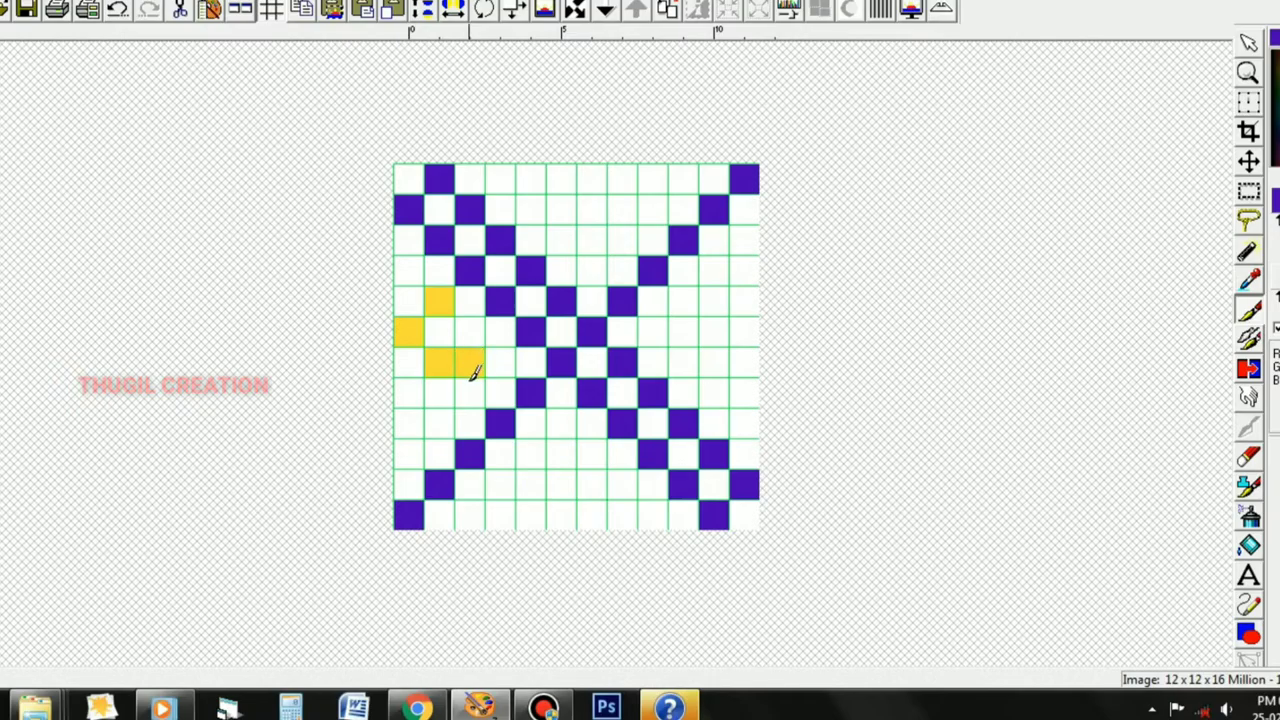
pyautogui.hotkey('ctrl', 'z')
pyautogui.click(470, 392)
pyautogui.click(500, 352)
pyautogui.click(501, 327)
pyautogui.click(468, 326)
pyautogui.click(448, 326)
pyautogui.click(467, 298)
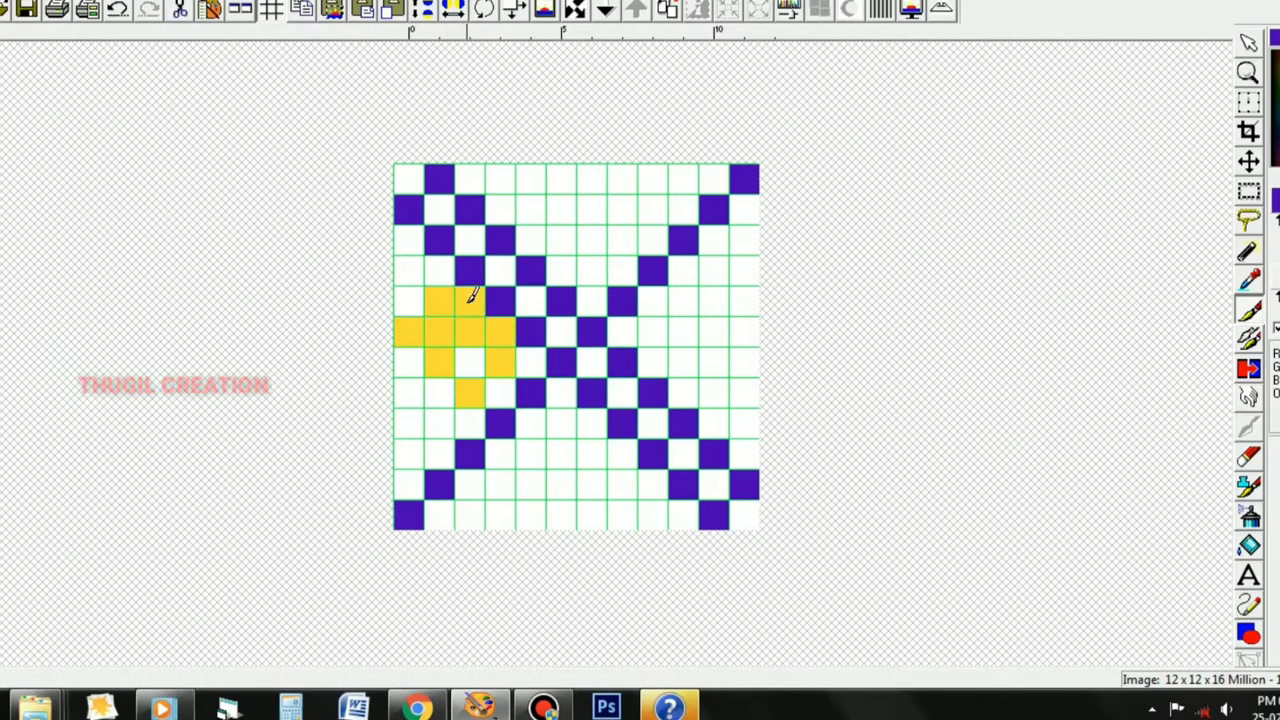
pyautogui.click(471, 350)
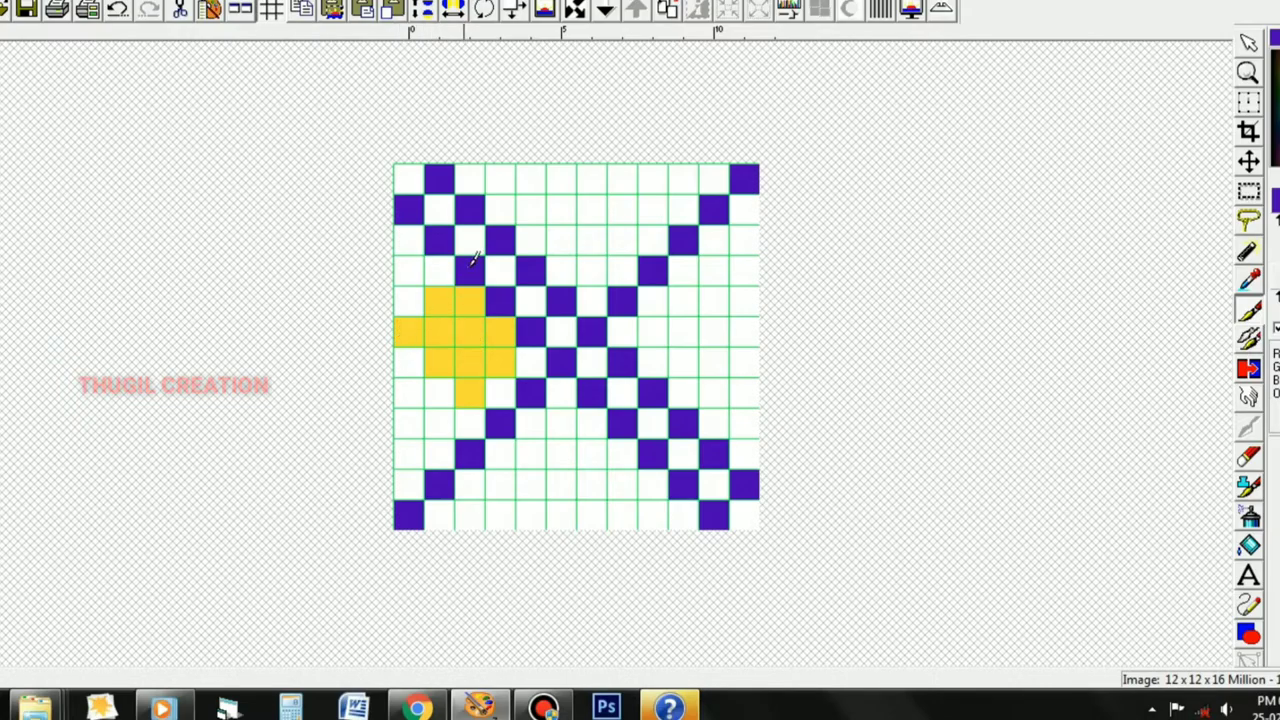
# Undo the yellow cells painted over the purple diagonal and fill one more white cell yellow
pyautogui.click(474, 270)
pyautogui.click(495, 290)
pyautogui.click(531, 321)
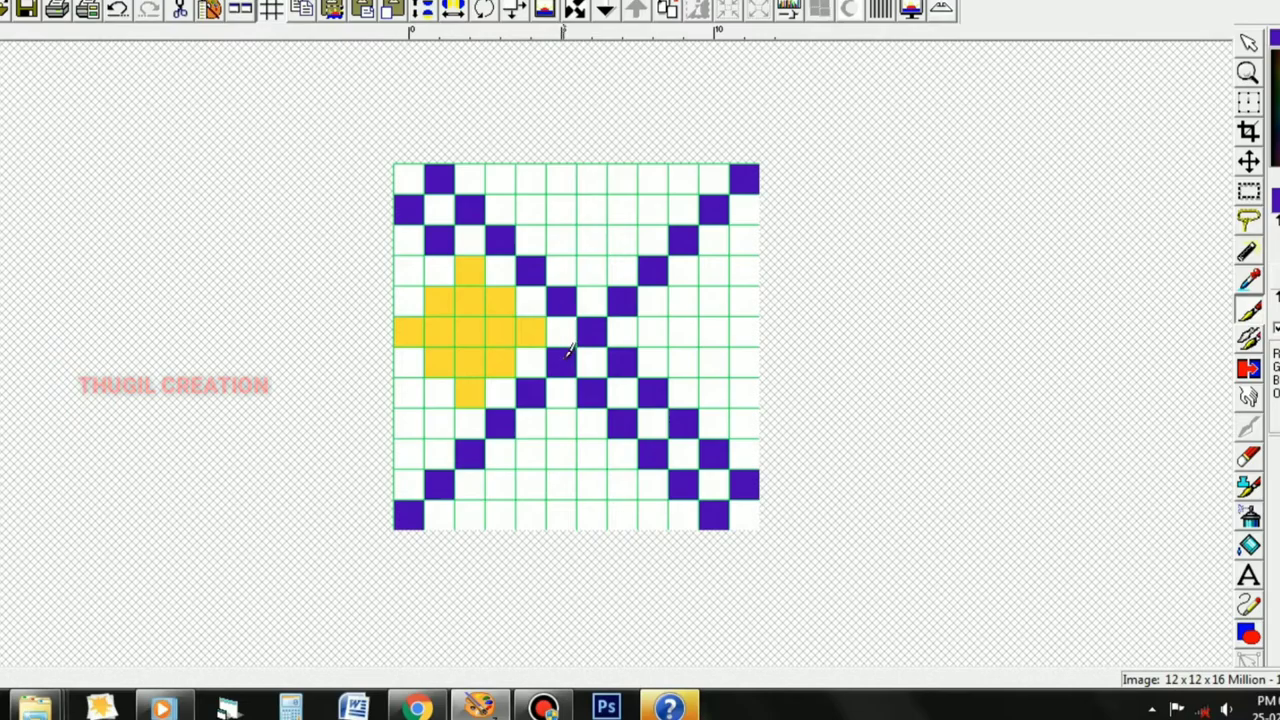
pyautogui.hotkey('ctrl', 'z')
pyautogui.hotkey('ctrl', 'z')
pyautogui.hotkey('ctrl', 'z')
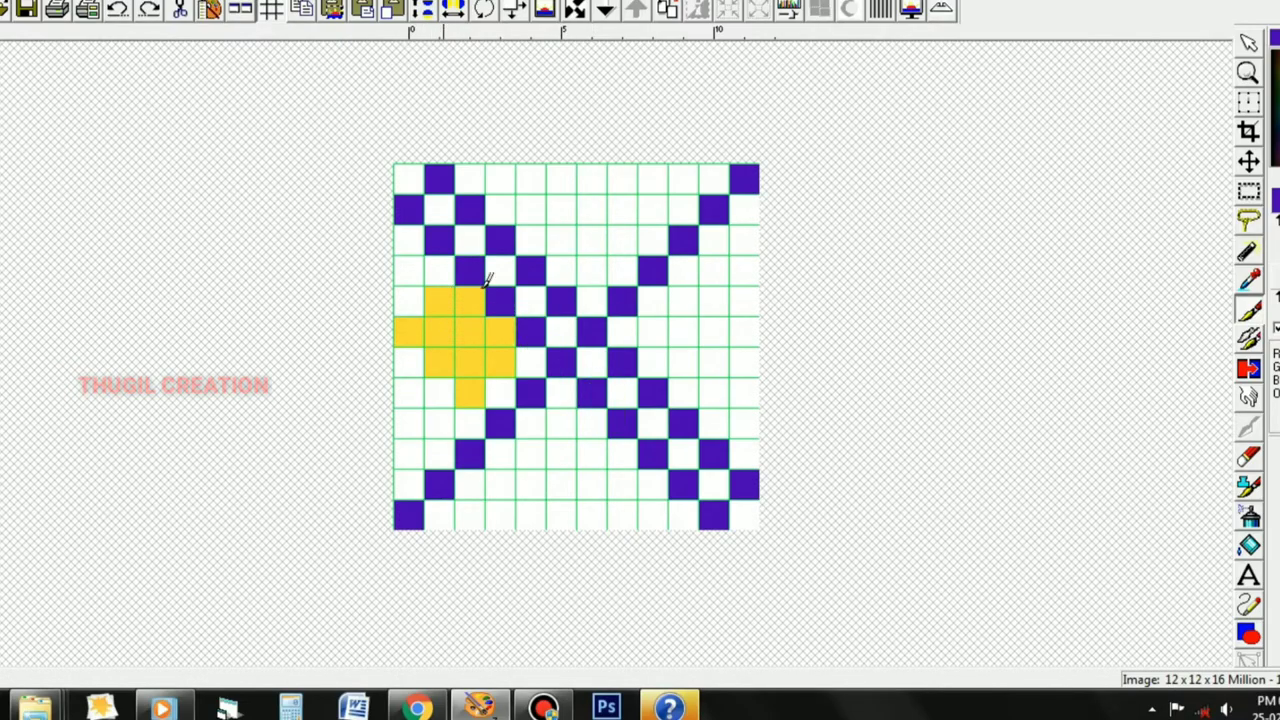
pyautogui.click(471, 394)
# Paint a yellow run along the bottom row with cells in the second-last row
pyautogui.click(600, 510)
pyautogui.click(622, 485)
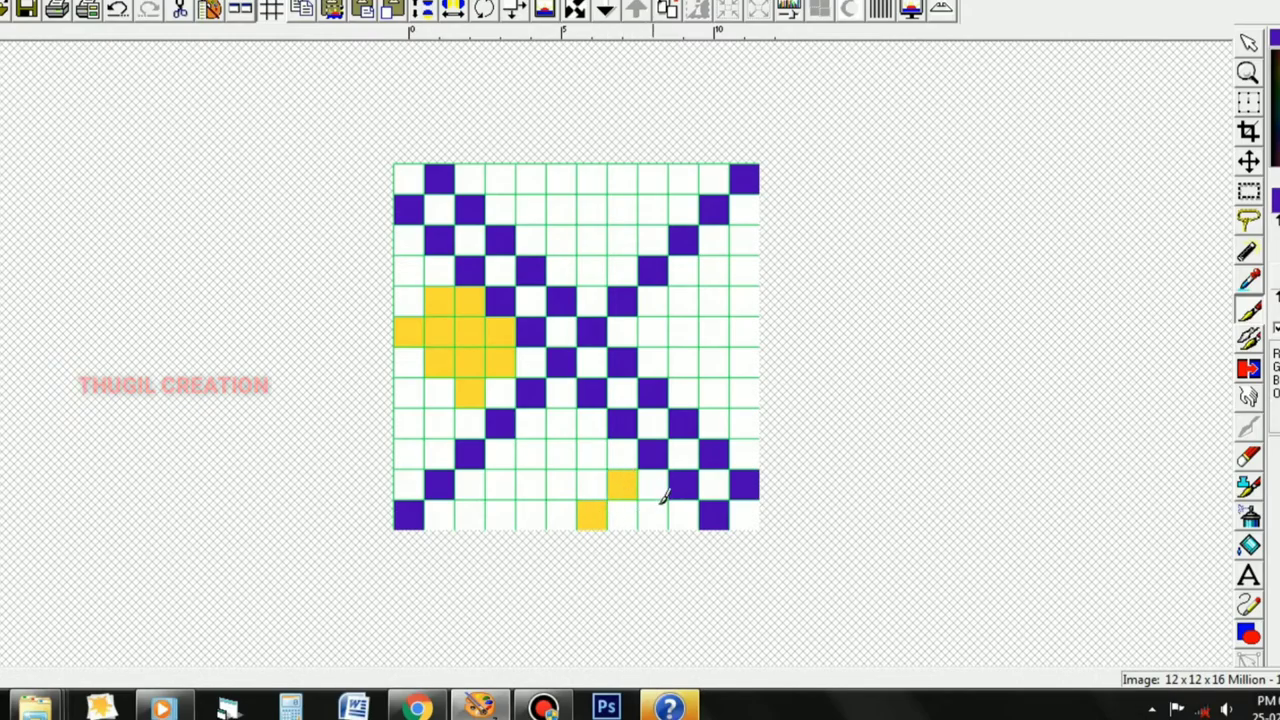
pyautogui.click(685, 515)
pyautogui.click(650, 515)
pyautogui.click(622, 515)
pyautogui.click(652, 486)
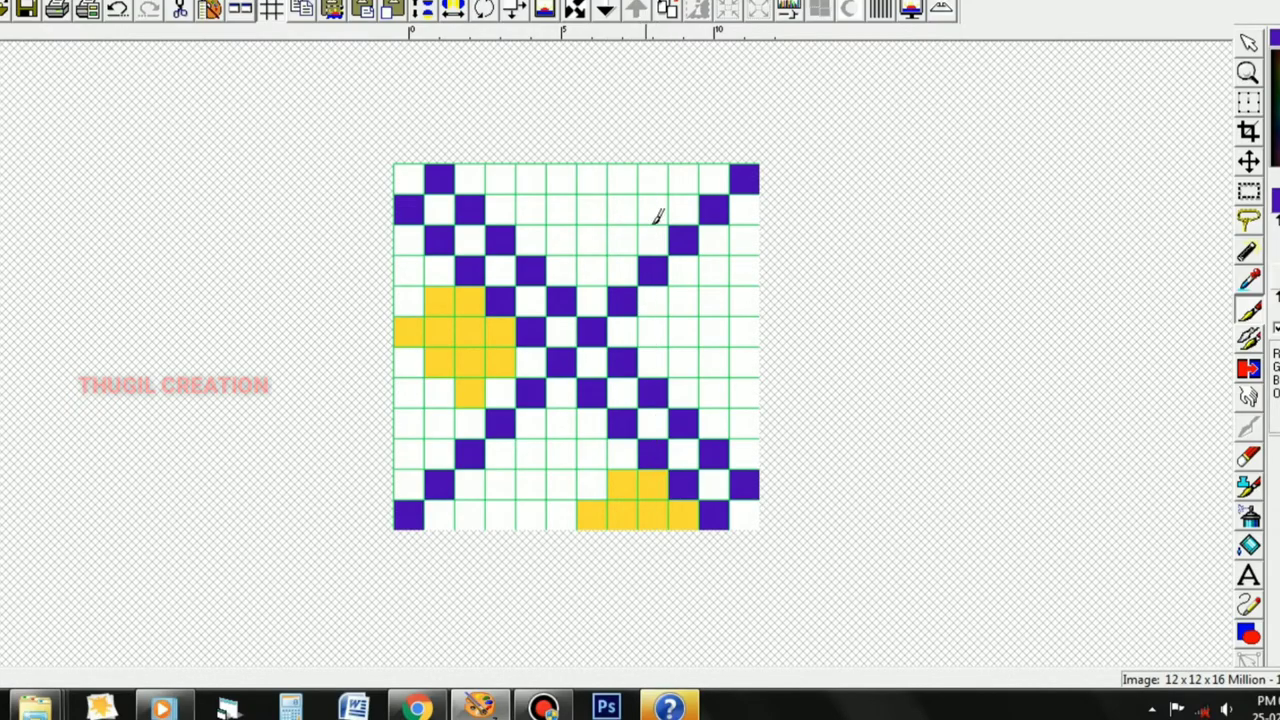
# Paint a matching yellow run along the top row, one second-row cell, and another bottom cell
pyautogui.click(653, 178)
pyautogui.click(623, 178)
pyautogui.click(686, 174)
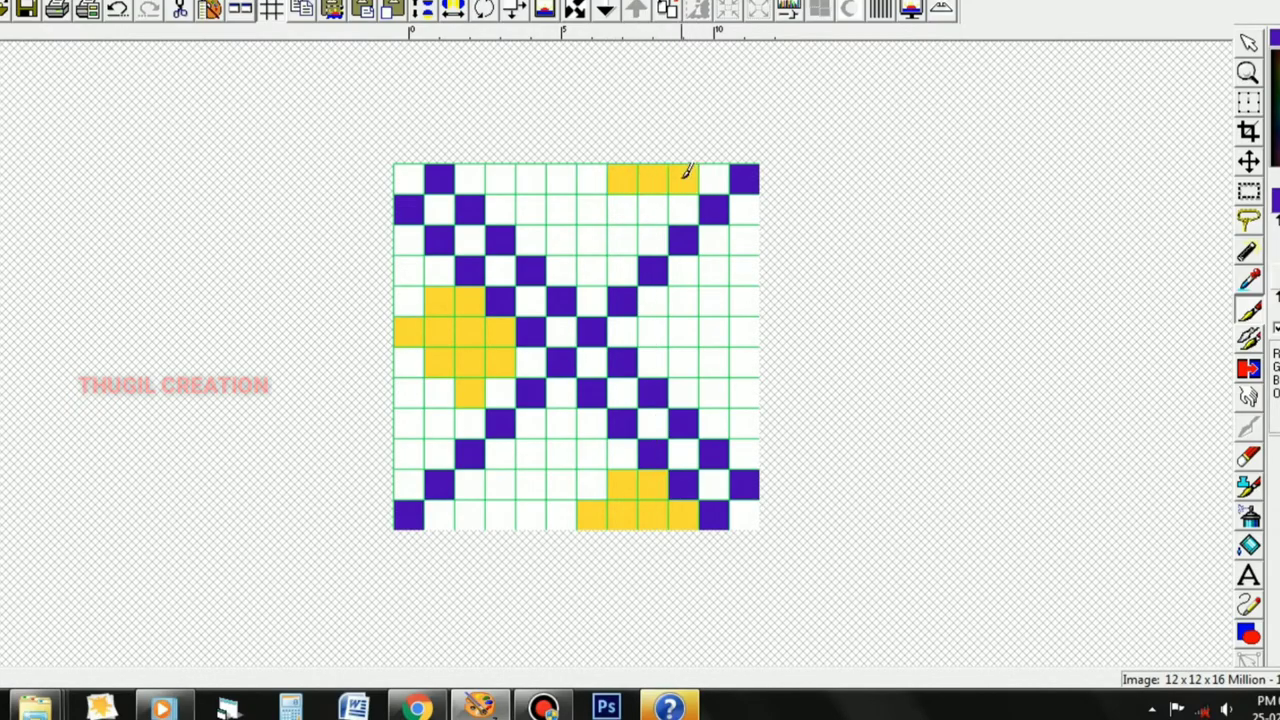
pyautogui.click(653, 209)
pyautogui.click(622, 487)
# Paint the upper-left yellow motif cells across the top two rows
pyautogui.click(688, 180)
pyautogui.click(562, 172)
pyautogui.click(531, 200)
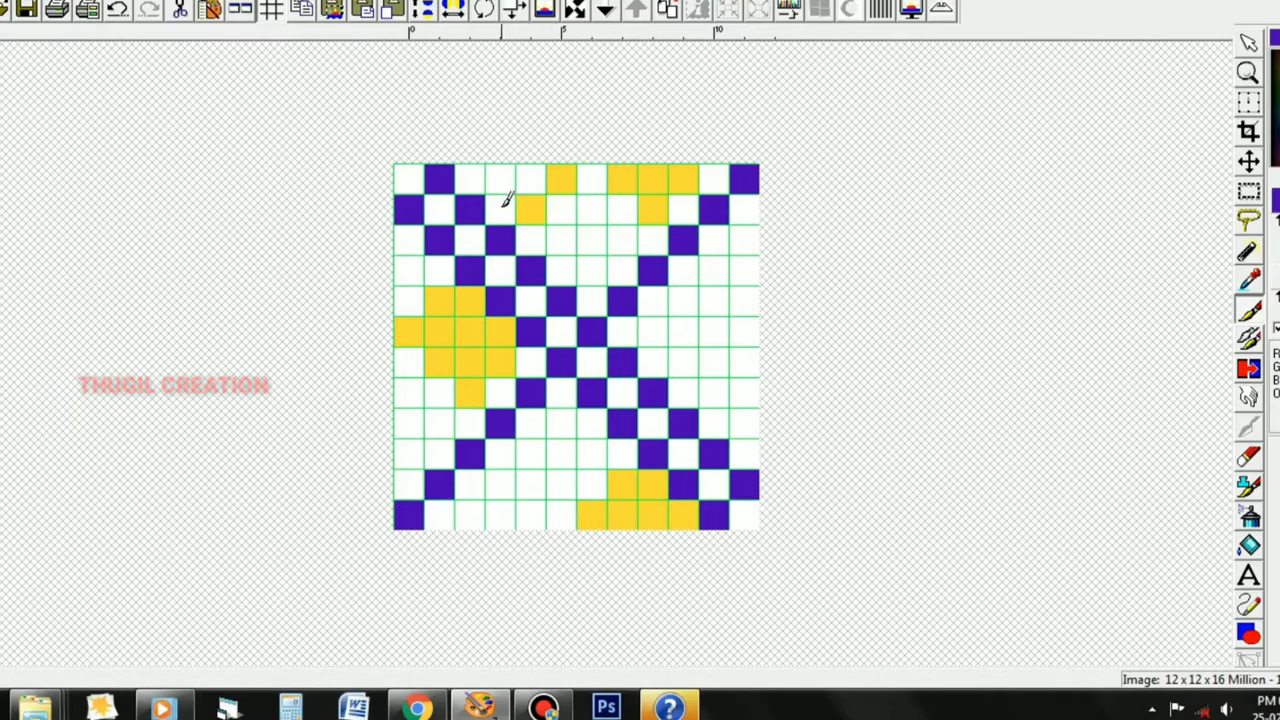
pyautogui.click(505, 205)
pyautogui.click(476, 175)
pyautogui.click(500, 175)
pyautogui.click(538, 175)
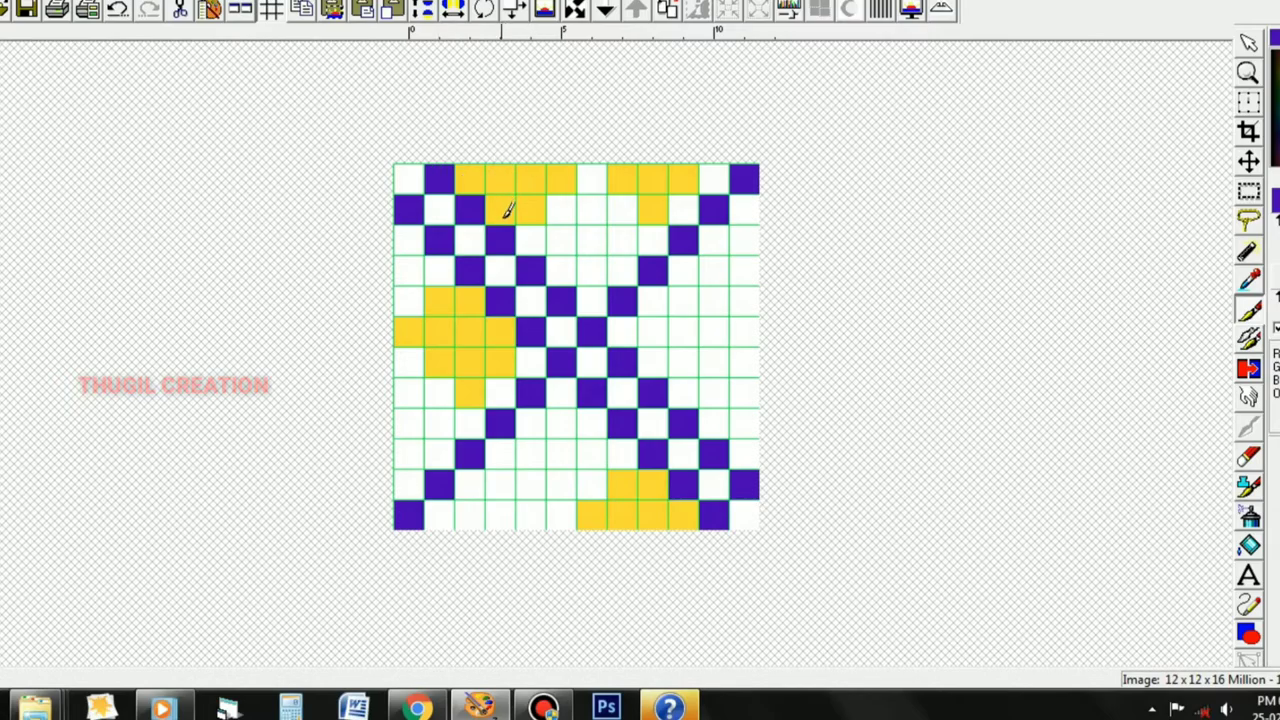
# Paint the lower-left yellow motif cells across the bottom two rows
pyautogui.click(499, 486)
pyautogui.click(472, 514)
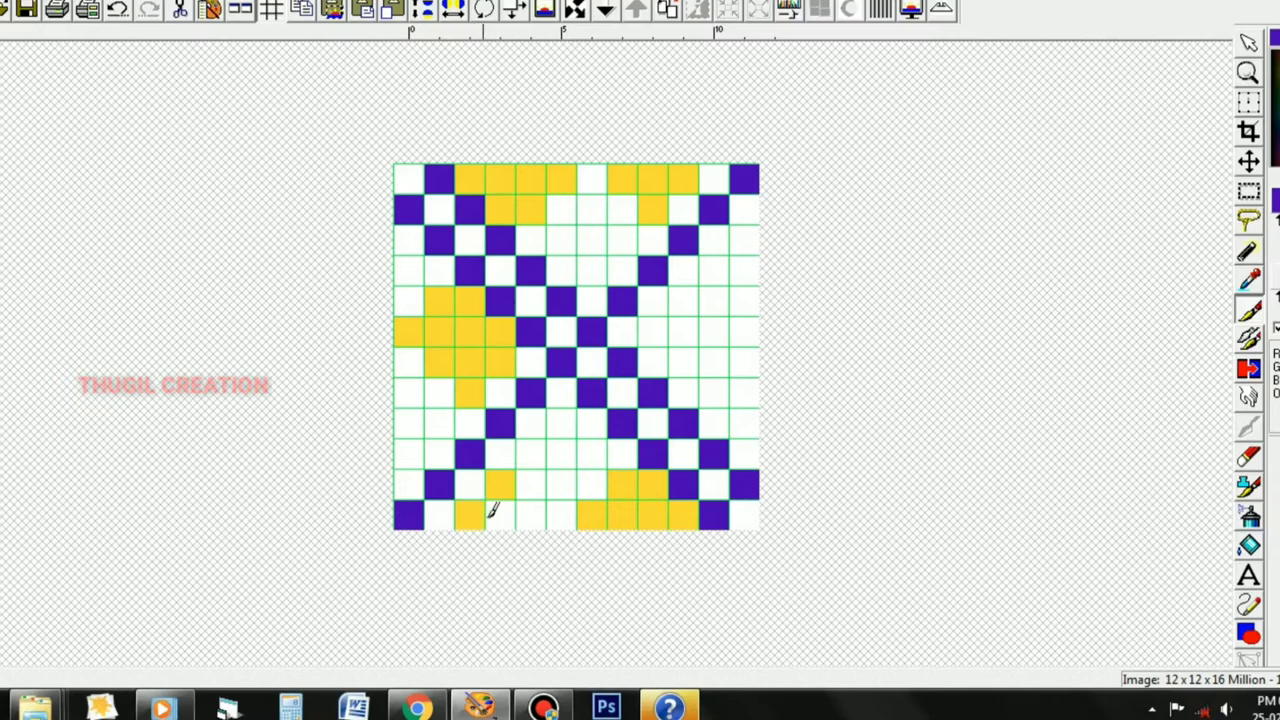
pyautogui.click(500, 513)
pyautogui.click(527, 508)
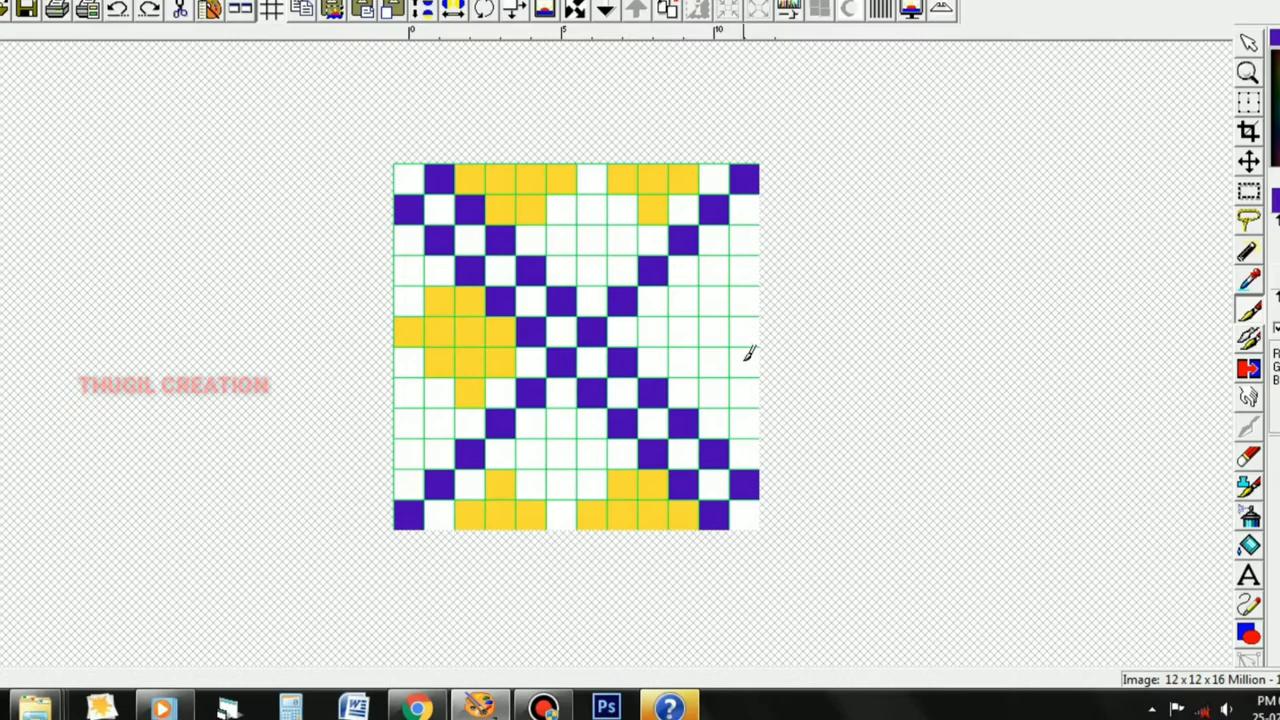
# Paint eight yellow cells forming a cross motif in the X's right gap, starting at the right edge
pyautogui.click(746, 358)
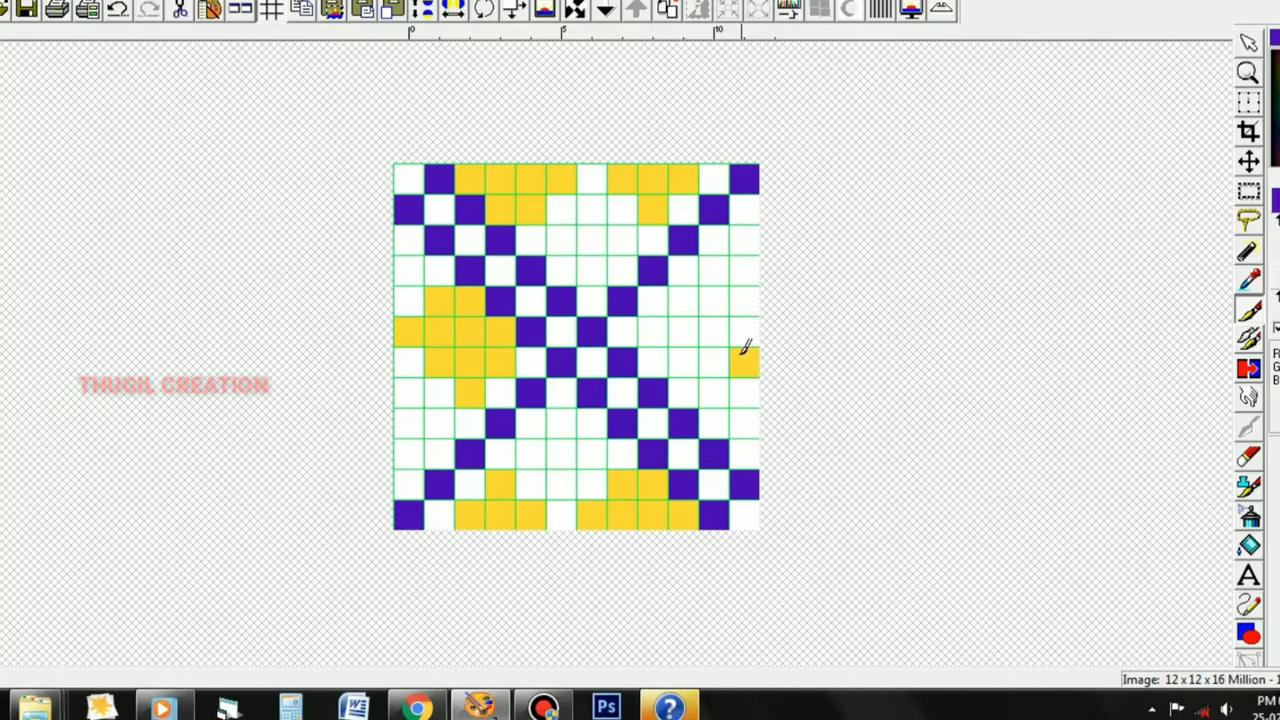
pyautogui.click(719, 333)
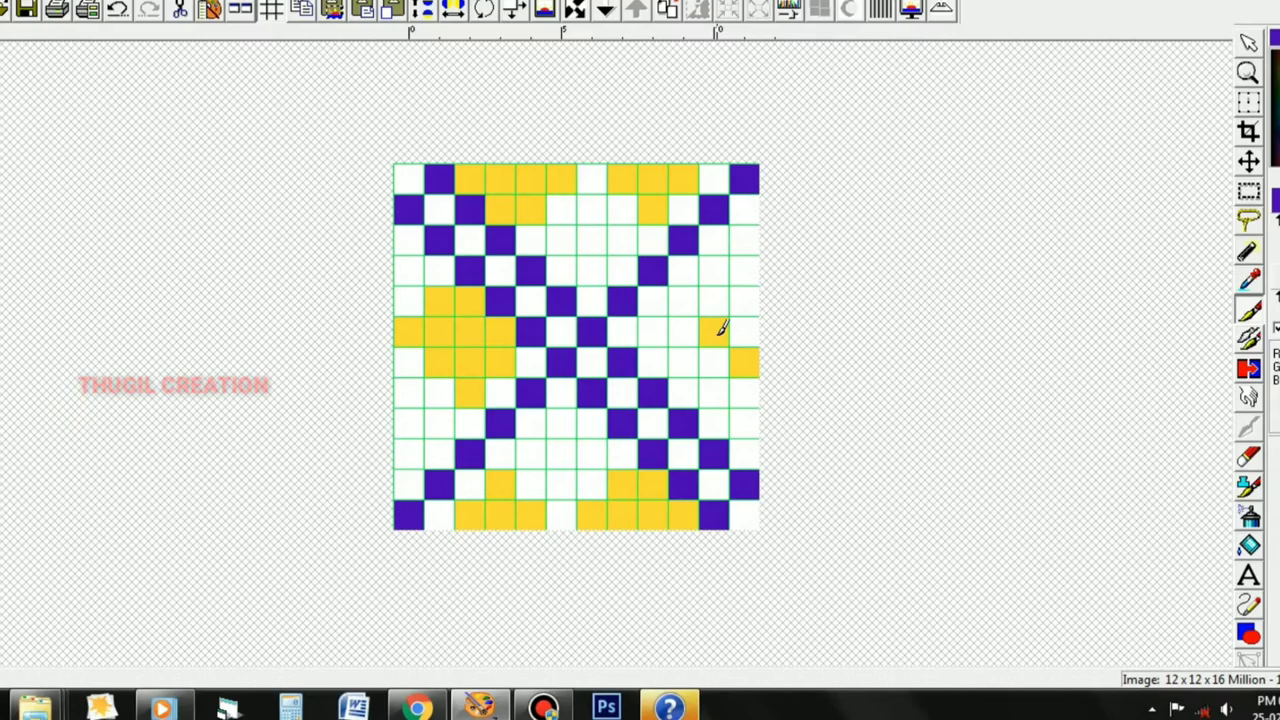
pyautogui.click(686, 302)
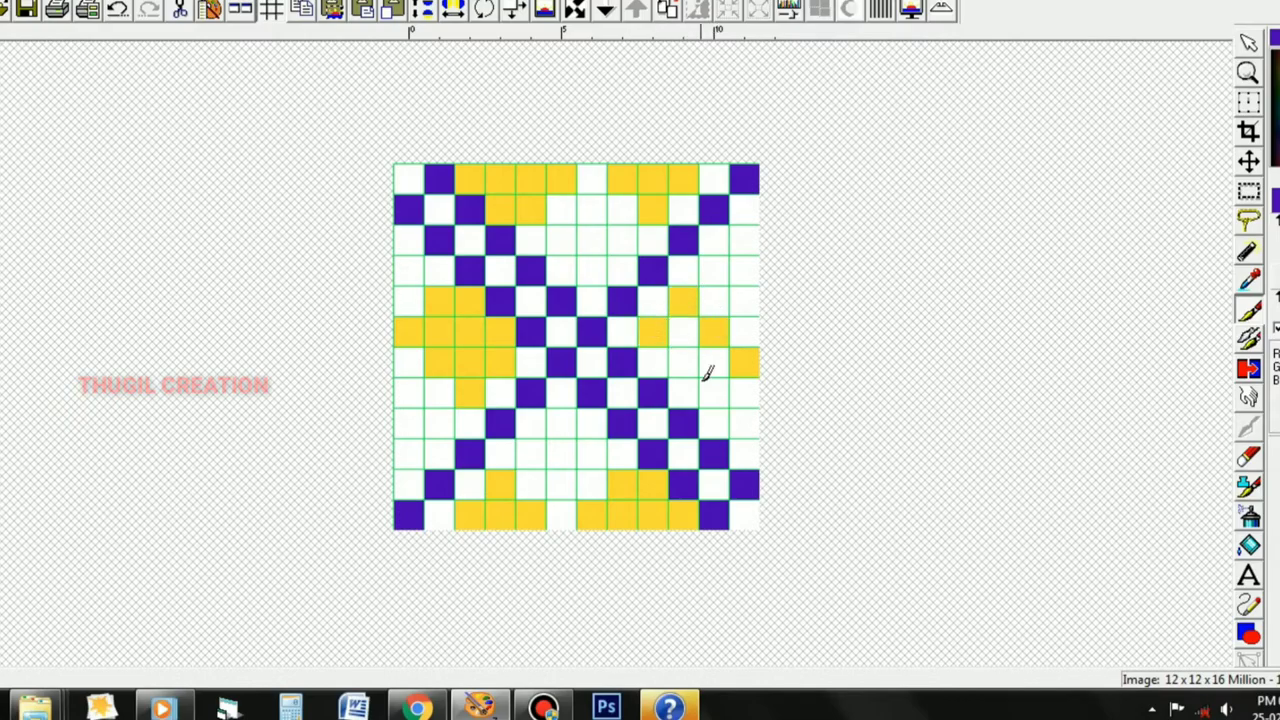
pyautogui.click(712, 392)
pyautogui.click(685, 392)
pyautogui.click(655, 364)
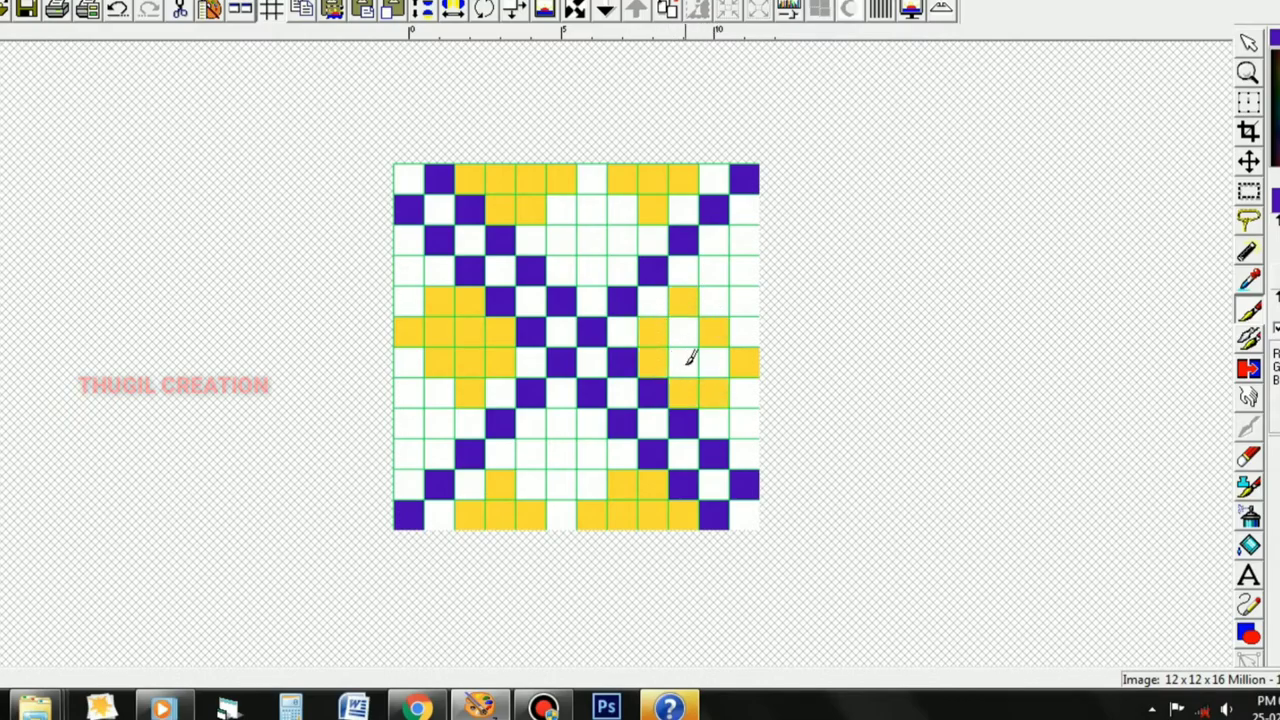
pyautogui.click(688, 360)
pyautogui.click(692, 331)
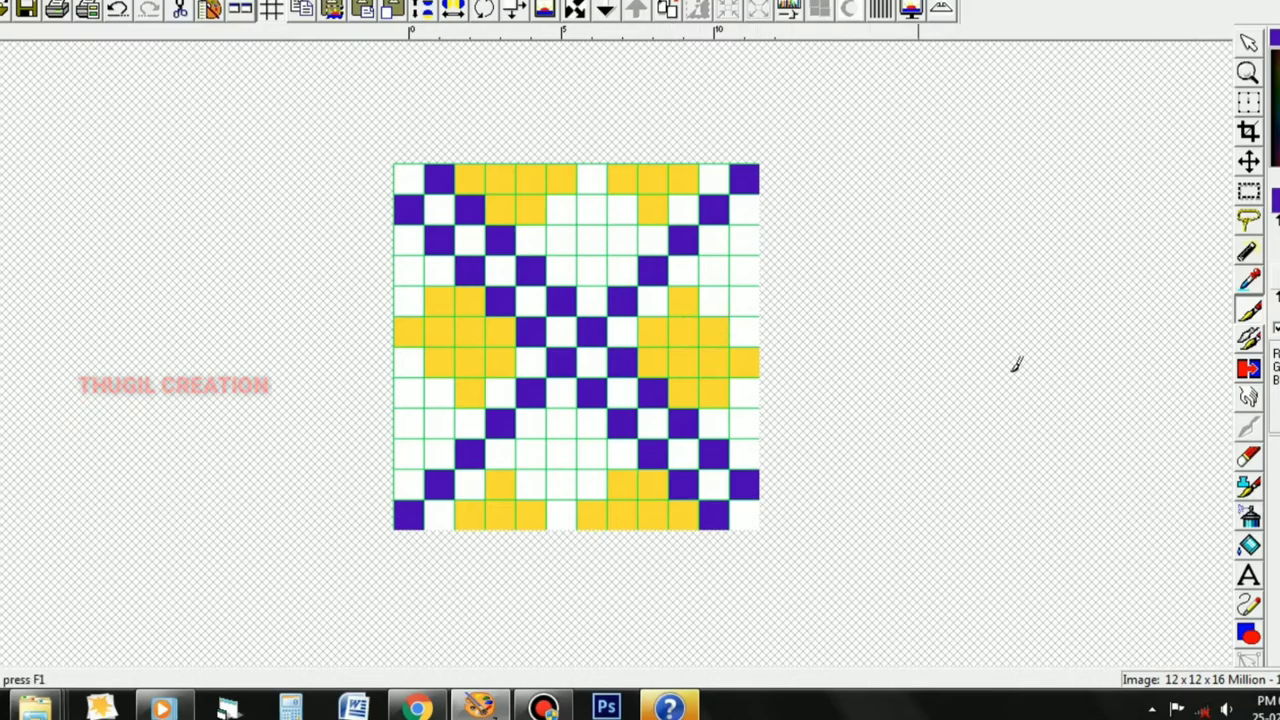
# Replace every yellow cell with purple using the Color Replacer, then select the whole image
pyautogui.click(699, 348)
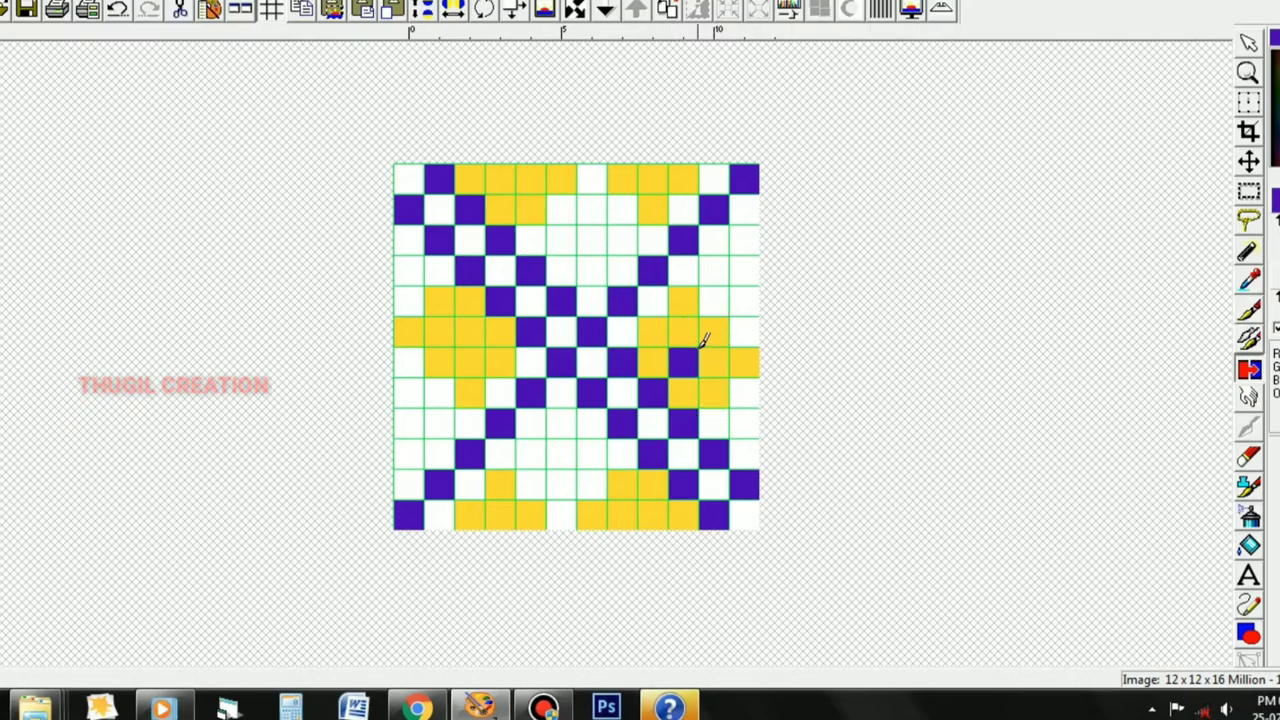
pyautogui.doubleClick(703, 340)
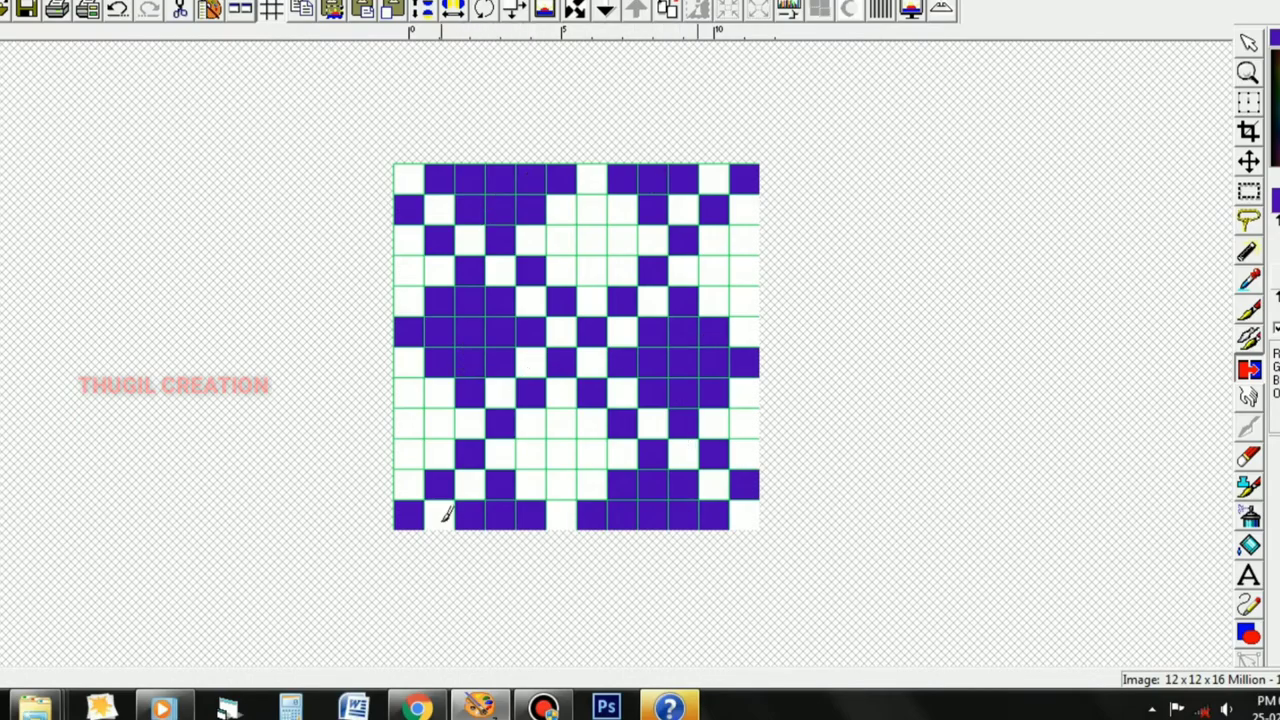
pyautogui.hotkey('ctrl', 'a')
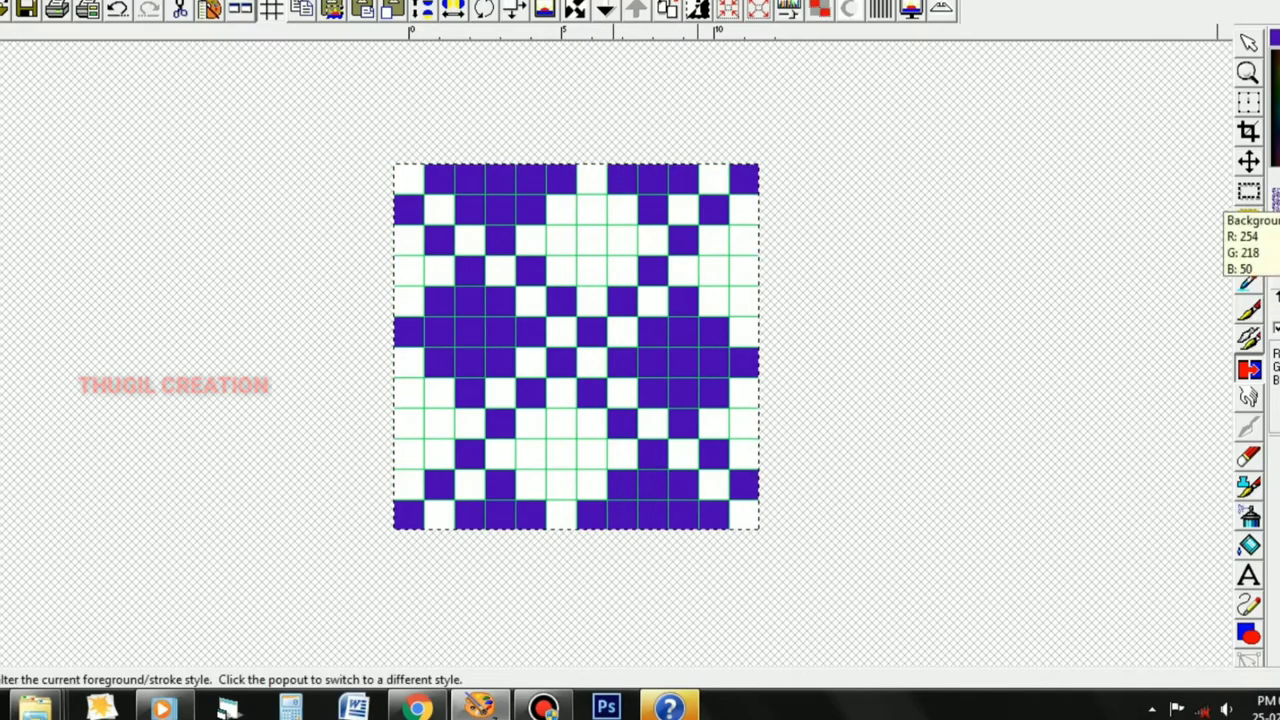
# Set the fill pattern to Image6 and add 100-pixel bottom and right borders, making the image 112x112
pyautogui.click(1274, 200)
pyautogui.click(606, 316)
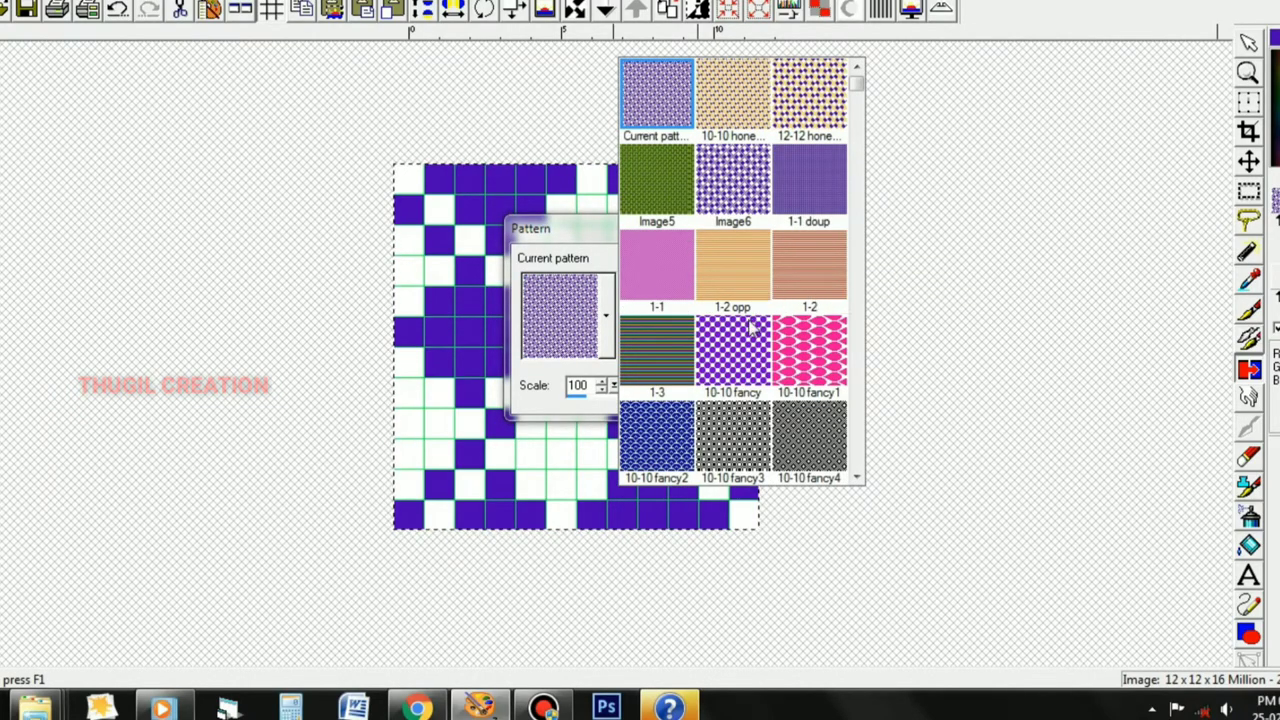
pyautogui.scroll(-1, 757, 326)
pyautogui.scroll(1, 757, 326)
pyautogui.click(733, 180)
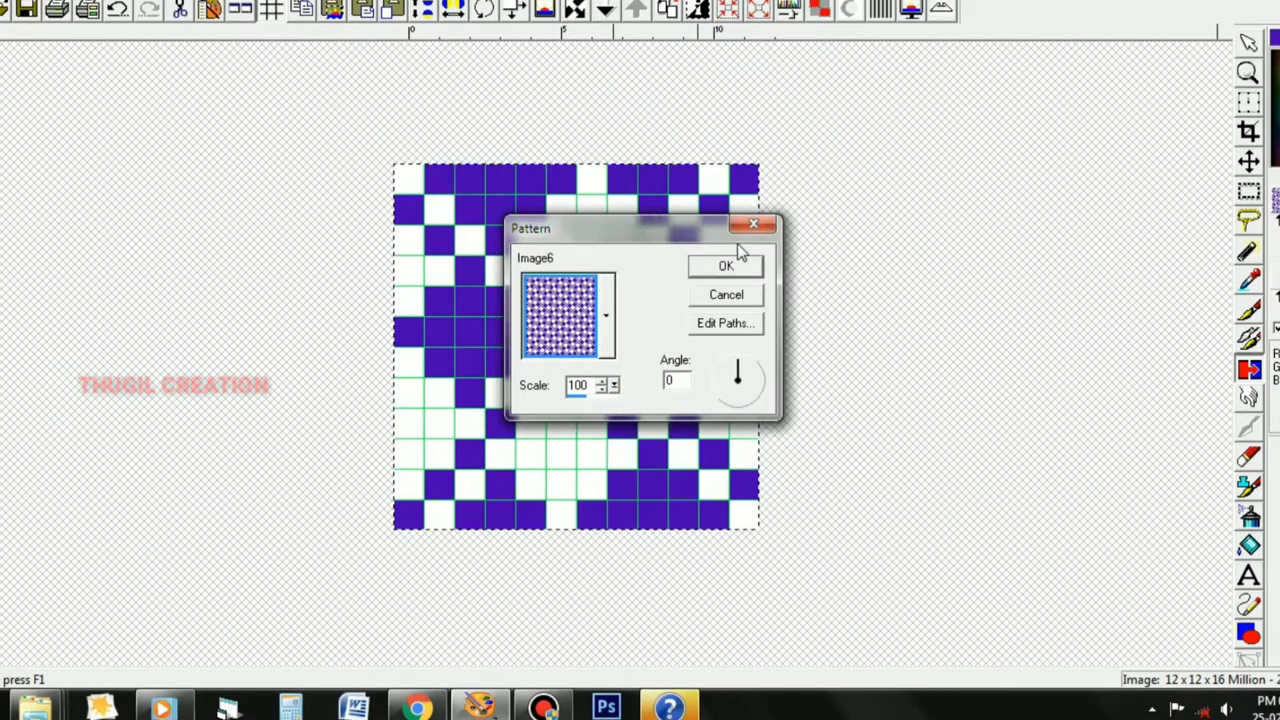
pyautogui.click(726, 264)
pyautogui.click(556, 12)
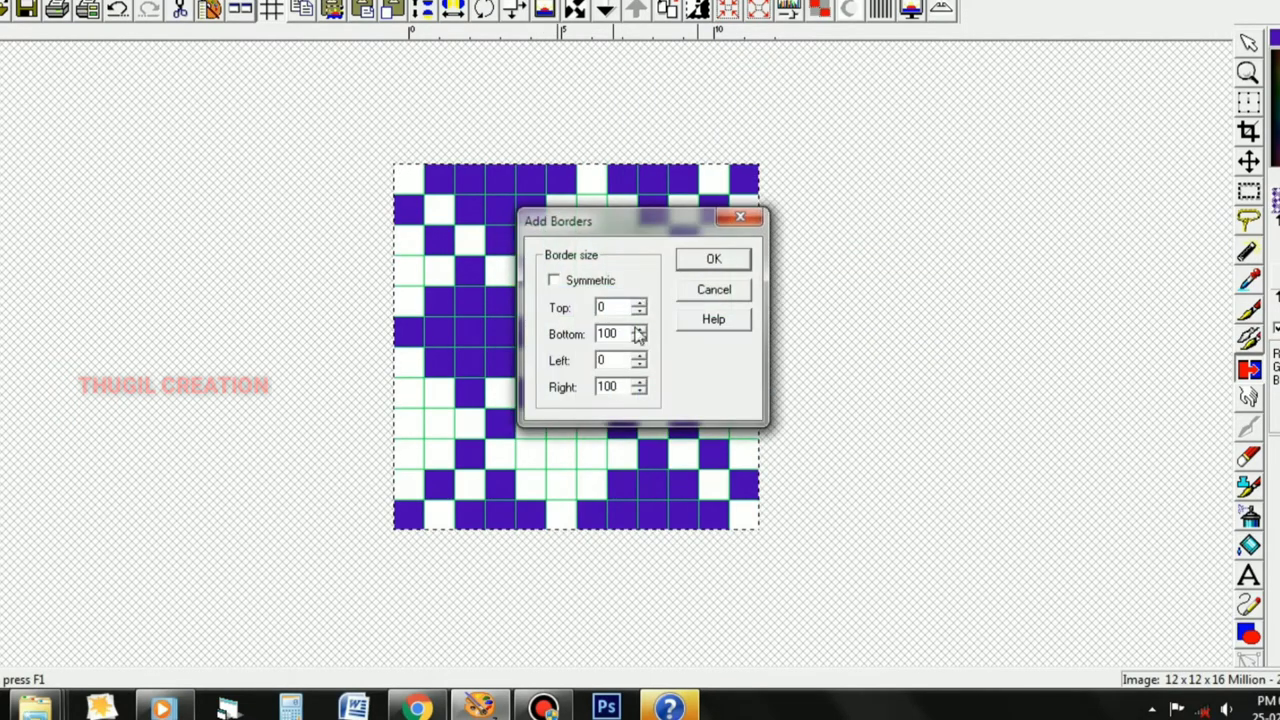
pyautogui.click(712, 260)
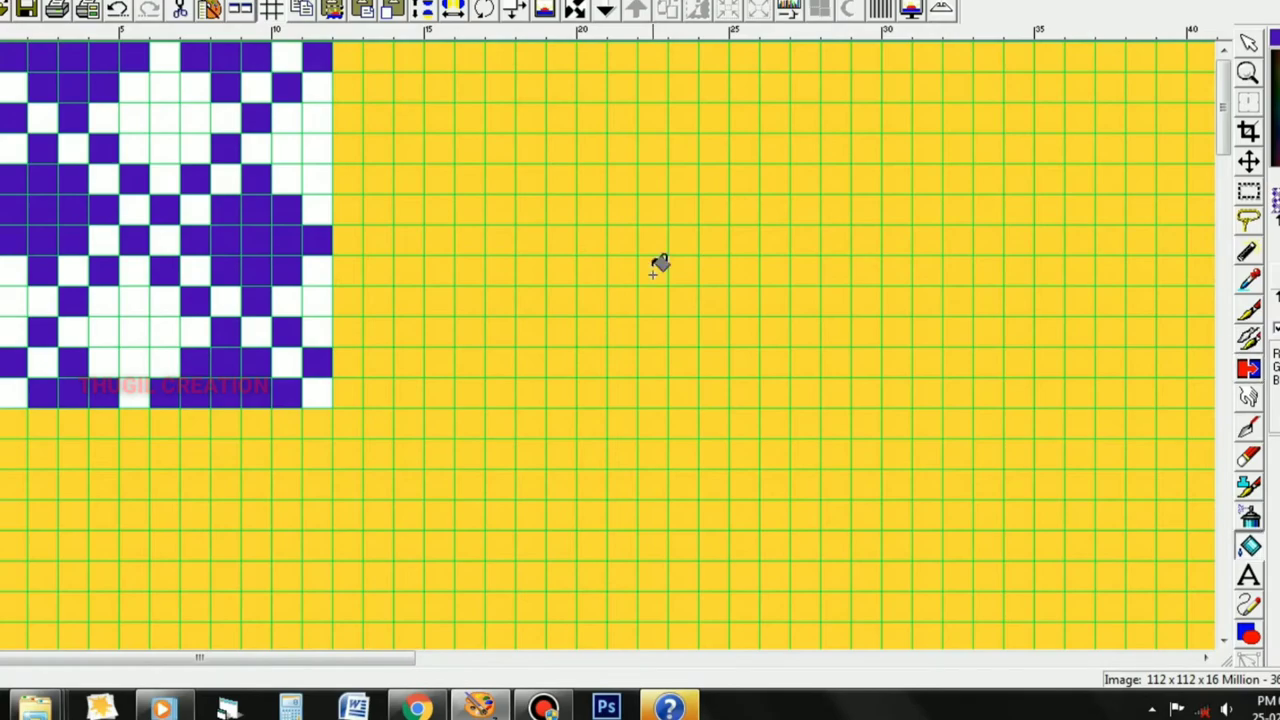
# Flood-fill the yellow border area and the white draft block with the Image6 diamond pattern
pyautogui.click(657, 265)
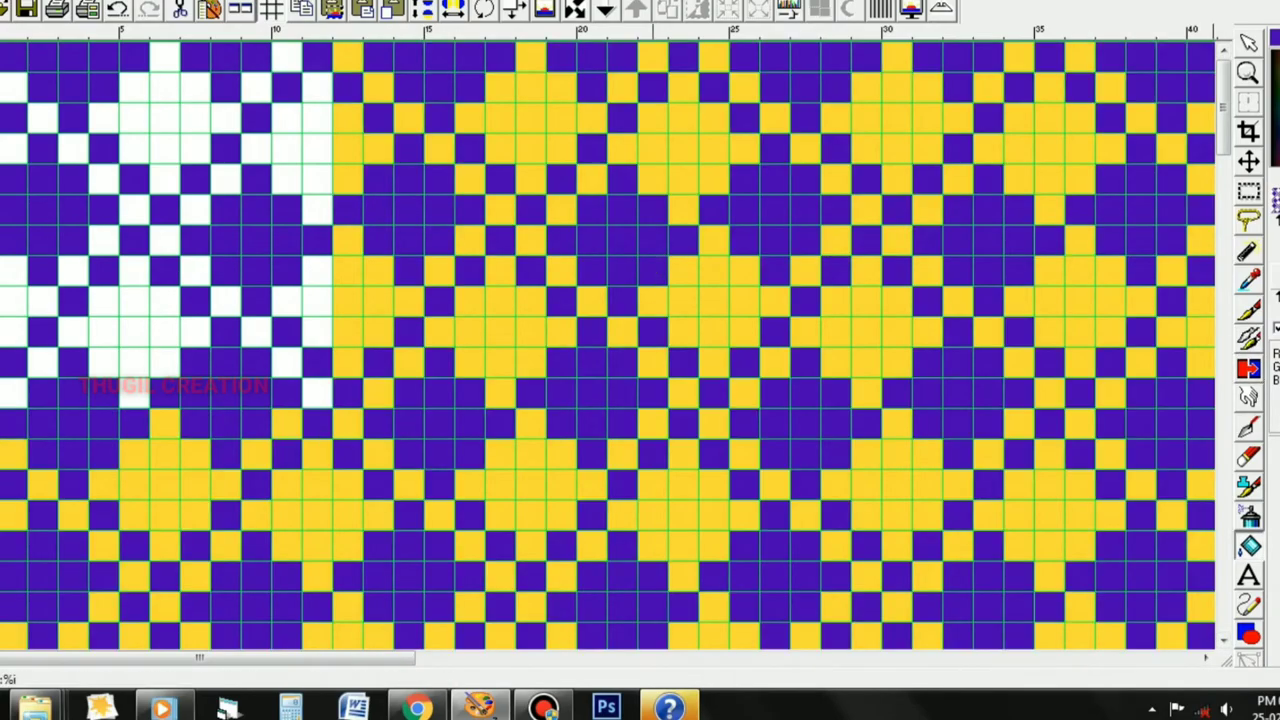
pyautogui.hscroll(5, 1120, 268)
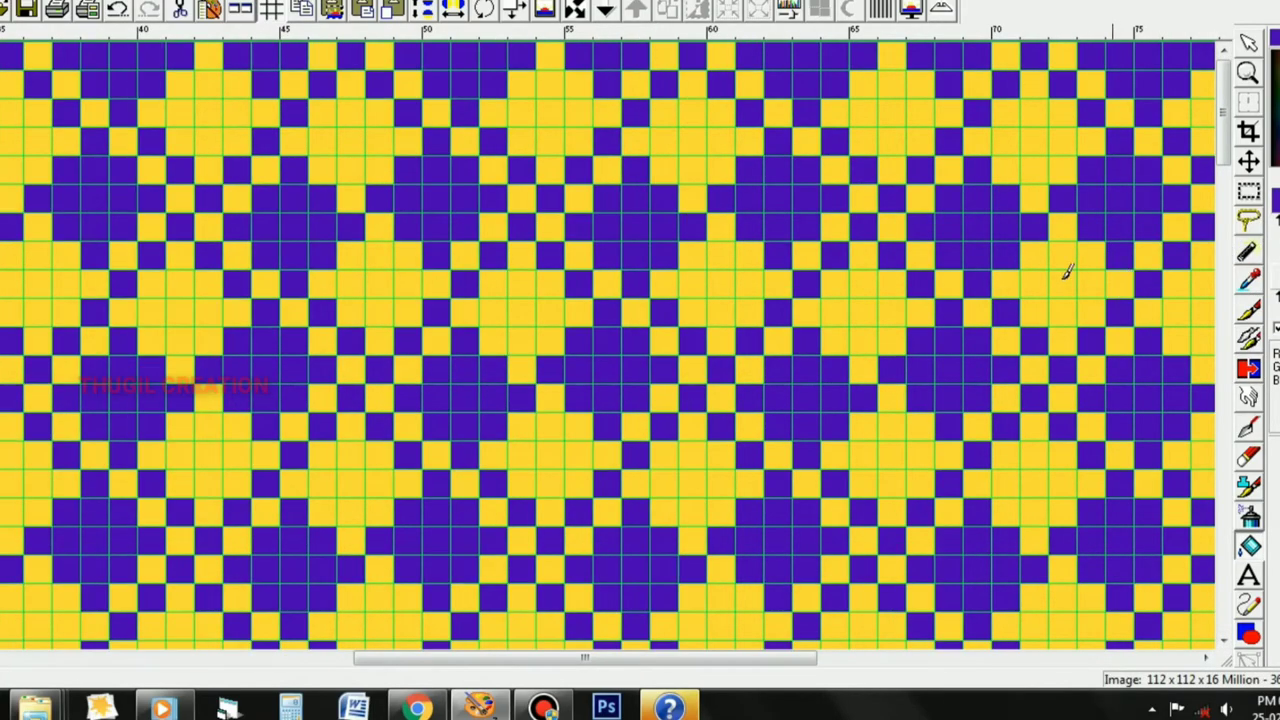
pyautogui.hscroll(5, 1036, 275)
pyautogui.scroll(-2, 1036, 275)
pyautogui.scroll(-2, 797, 281)
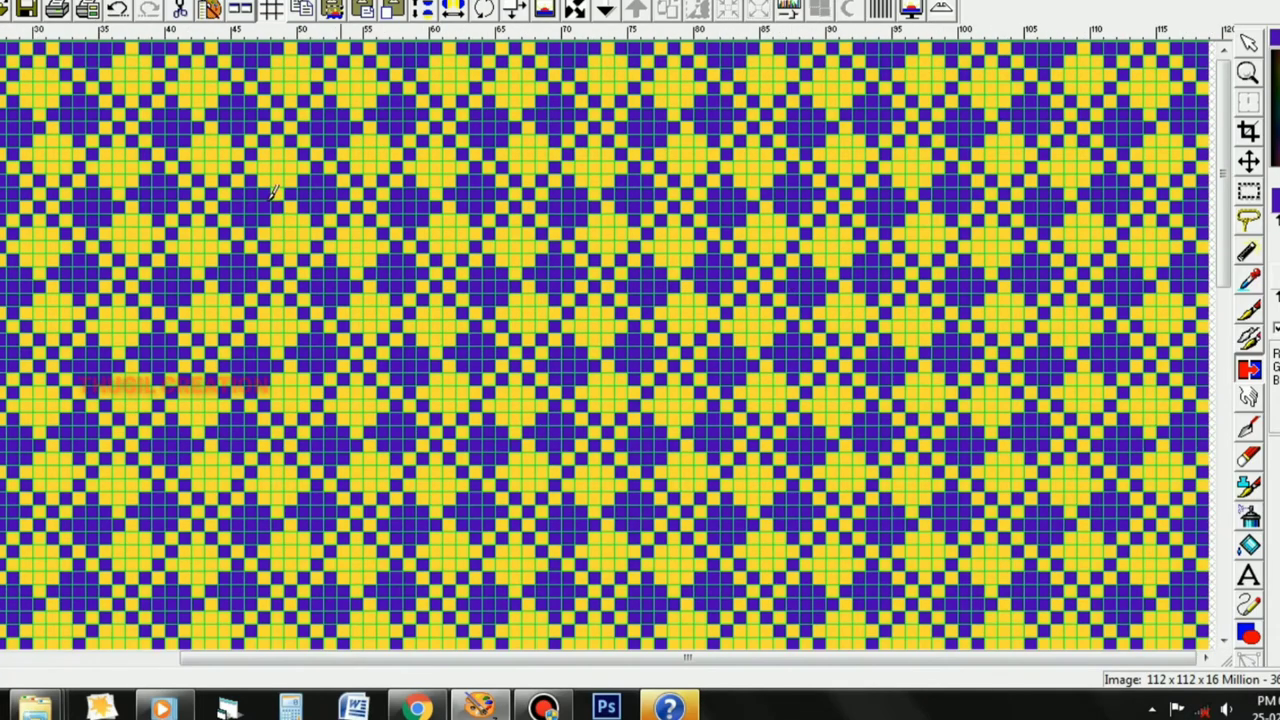
pyautogui.scroll(-2, 226, 178)
pyautogui.scroll(1, 226, 178)
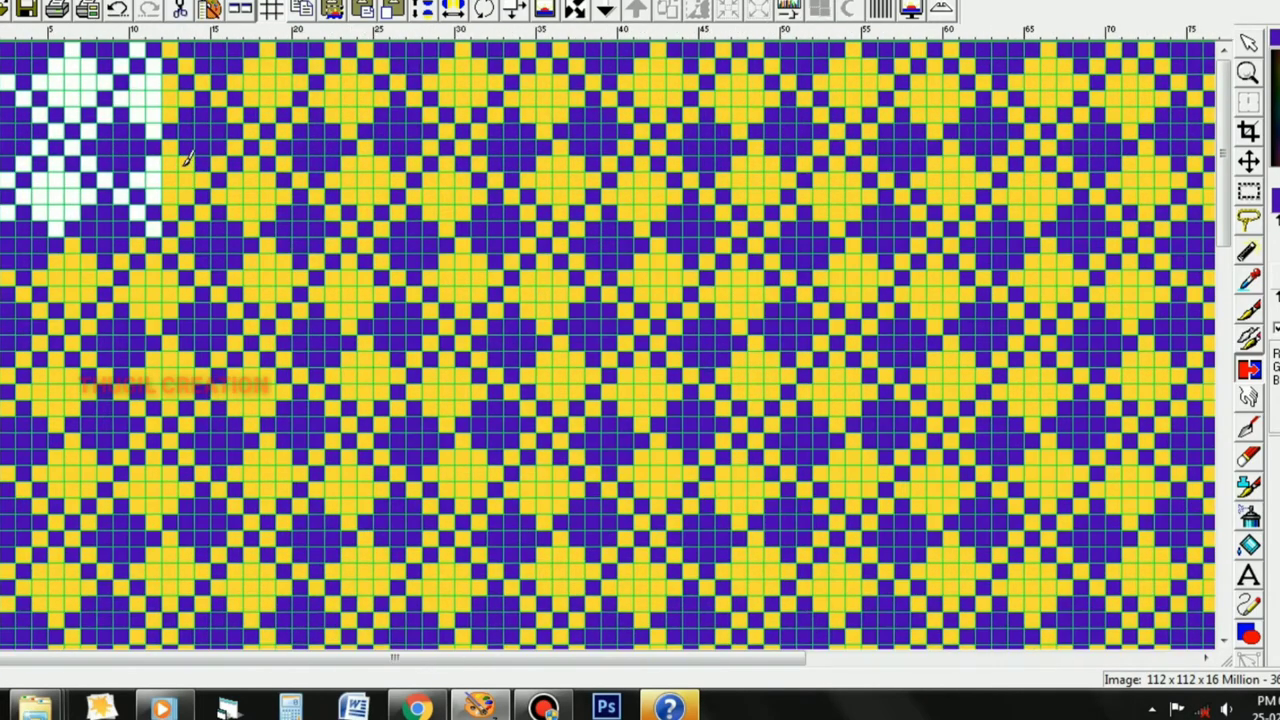
pyautogui.click(135, 92)
pyautogui.scroll(-1, 527, 297)
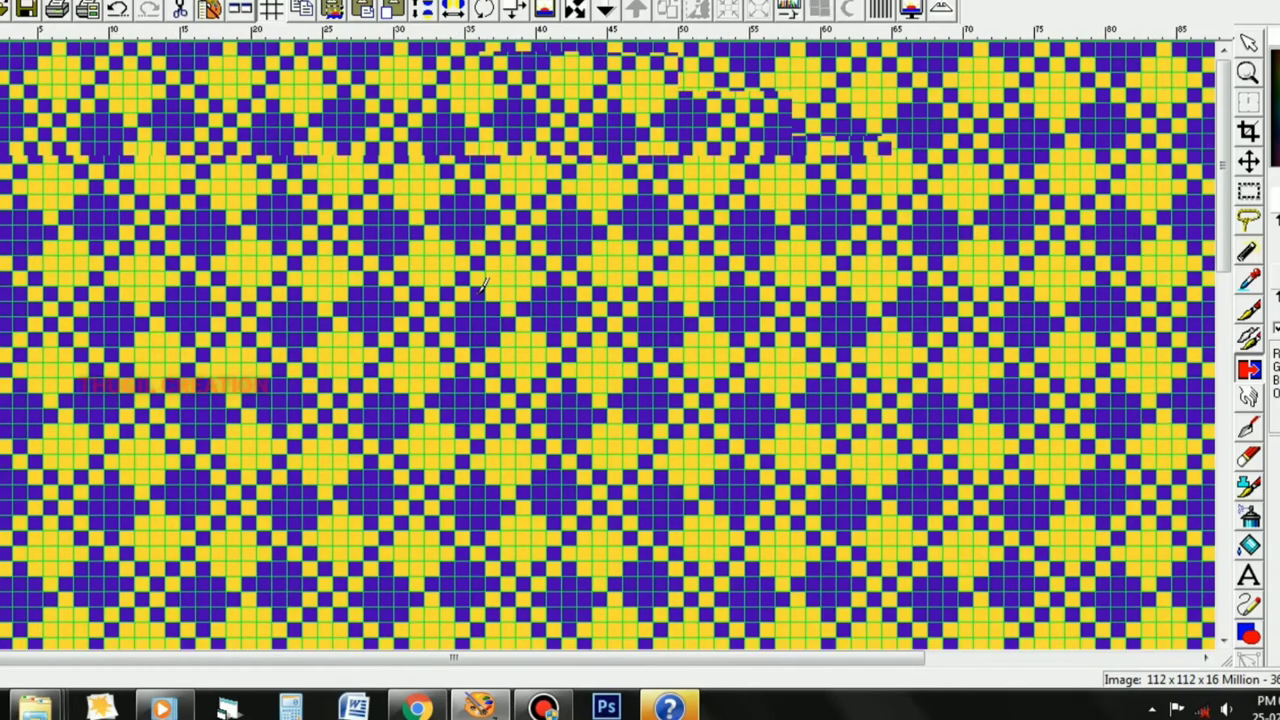
pyautogui.scroll(-1, 527, 297)
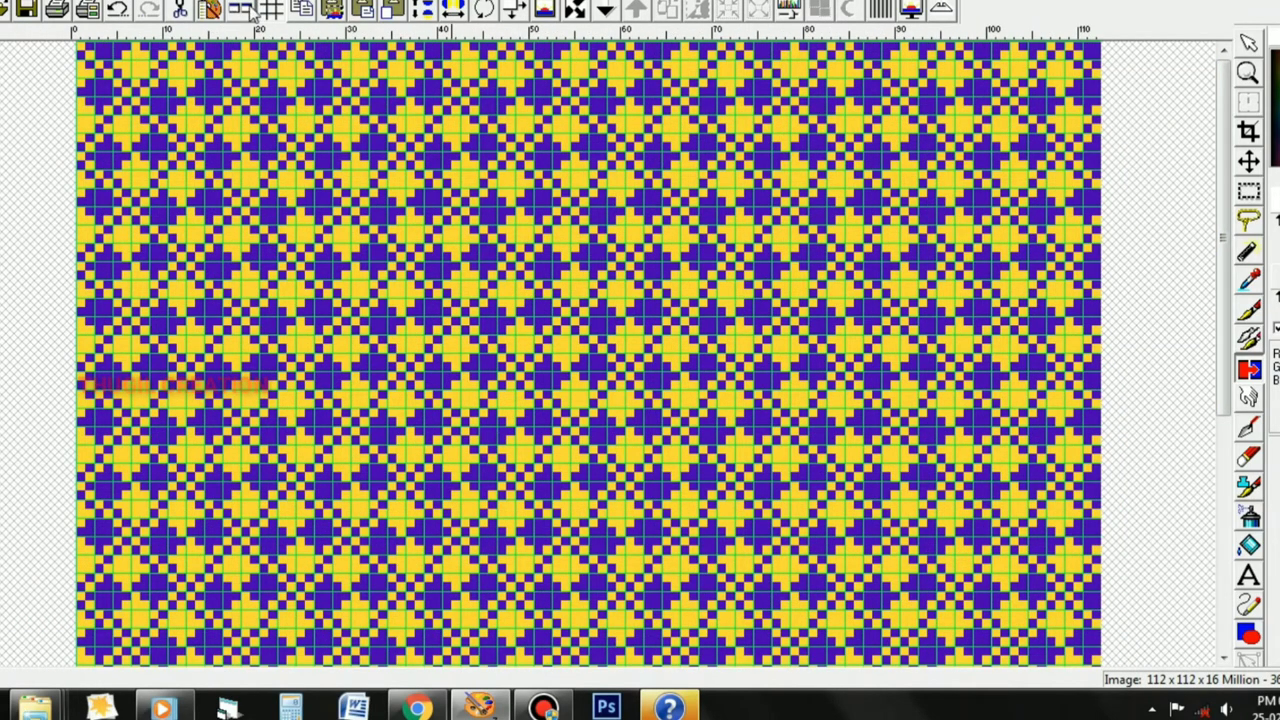
pyautogui.scroll(-1, 600, 300)
pyautogui.scroll(-1, 600, 300)
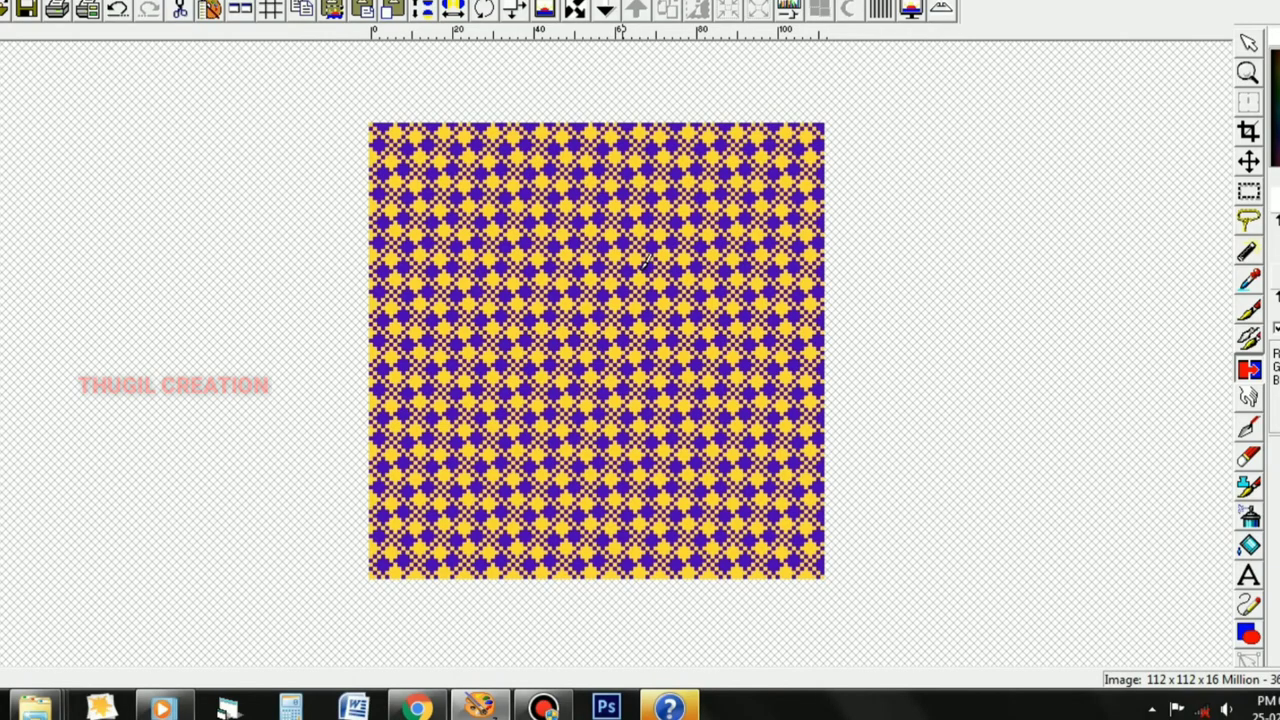
pyautogui.scroll(2, 555, 240)
pyautogui.scroll(2, 575, 220)
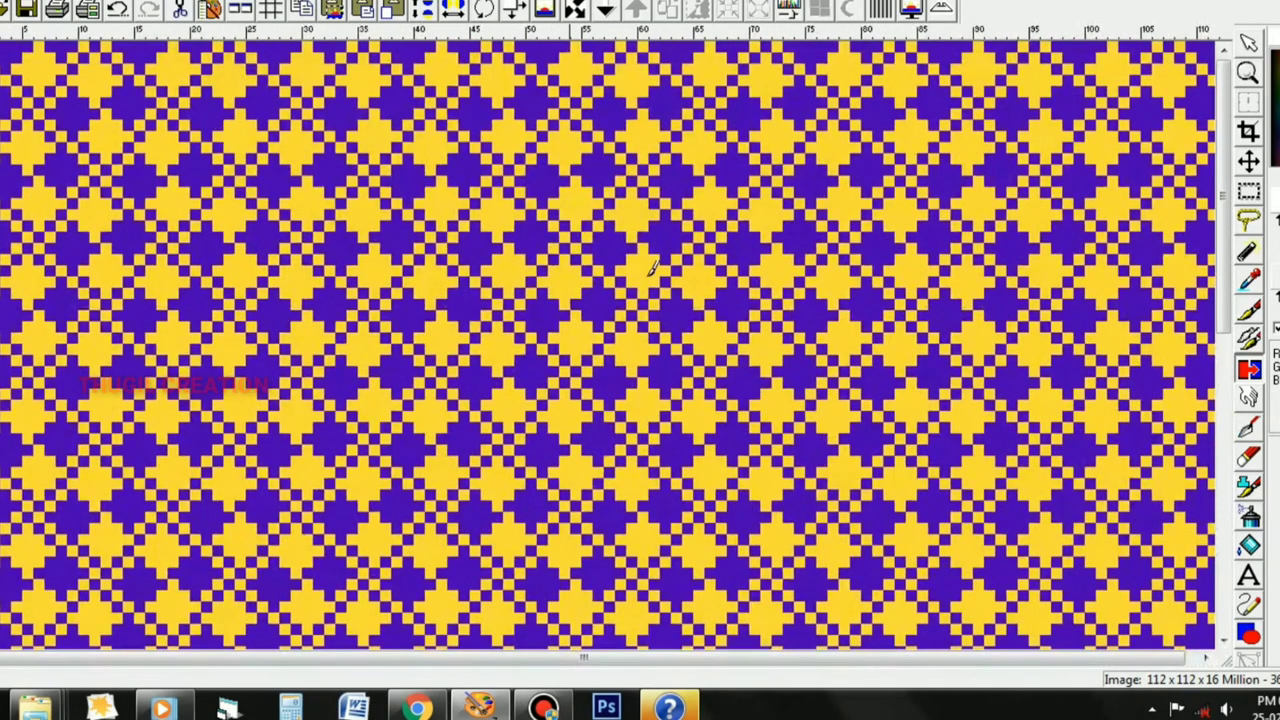